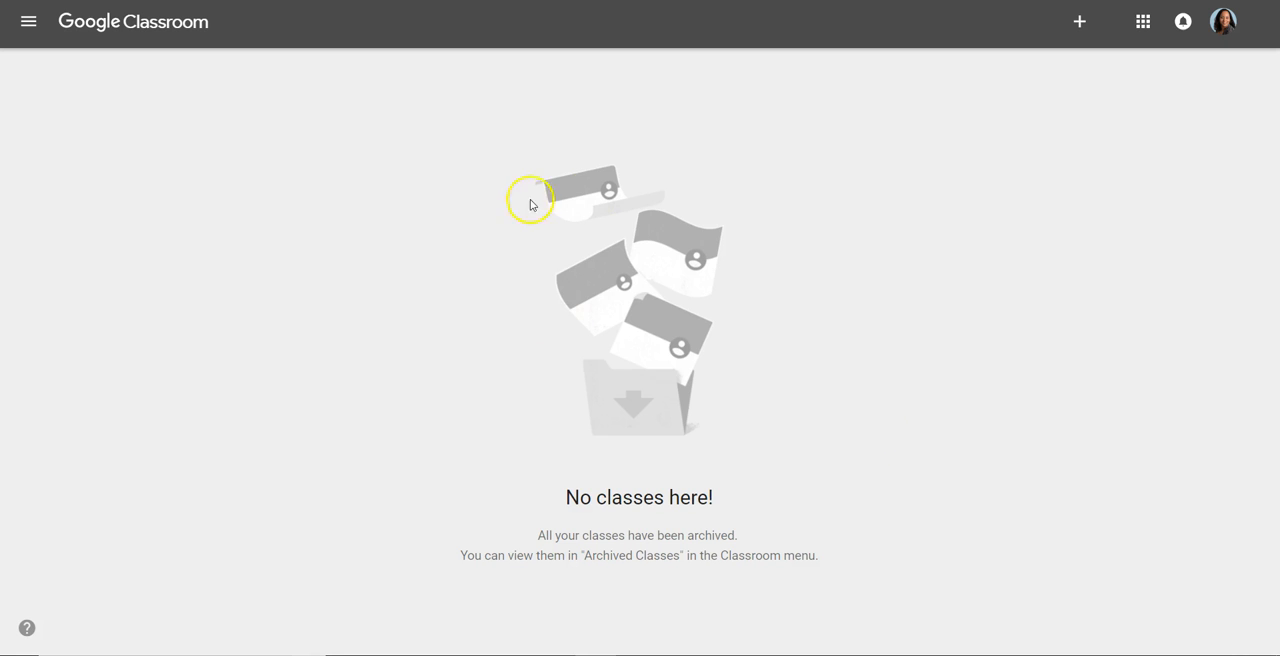
Start creating a new class and acknowledge the notice about not using Classroom at a school with students
left_click(1078, 26)
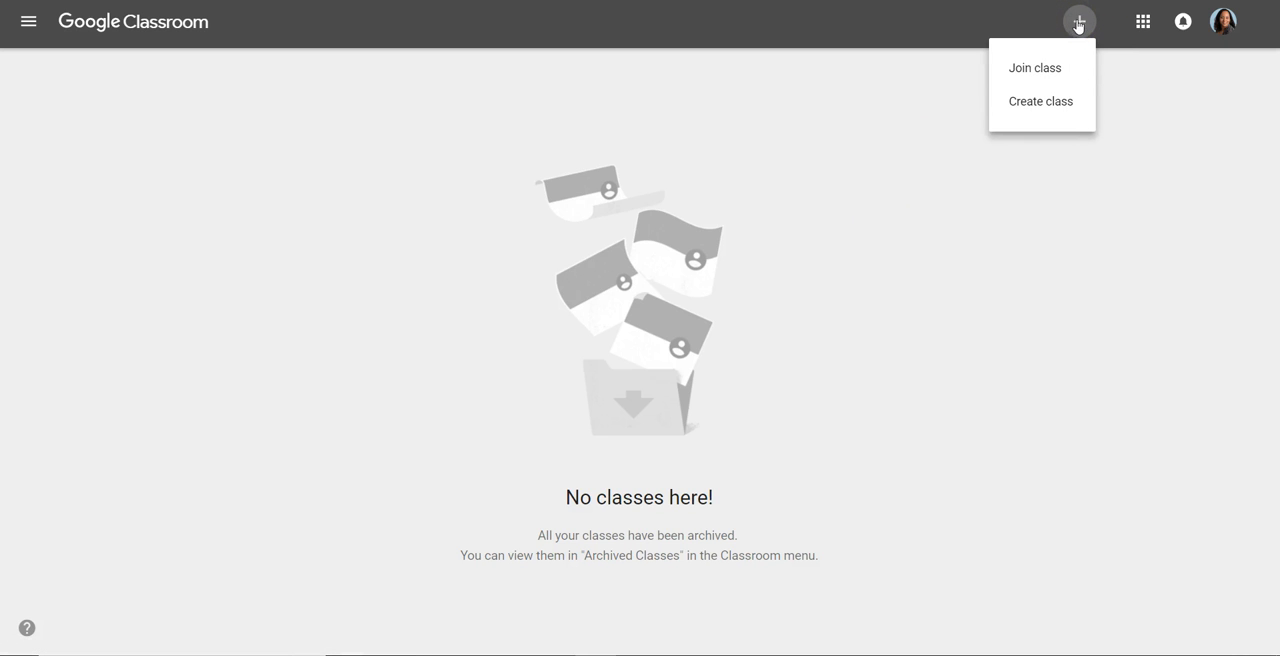
left_click(1041, 108)
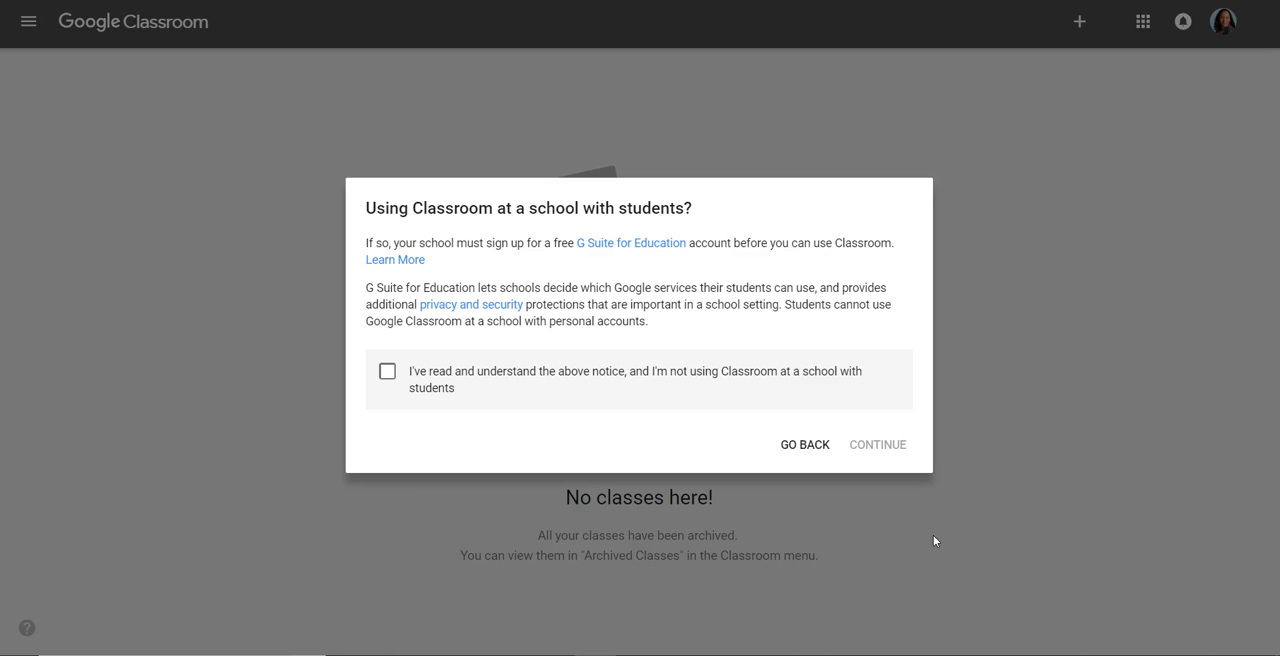
left_click(391, 376)
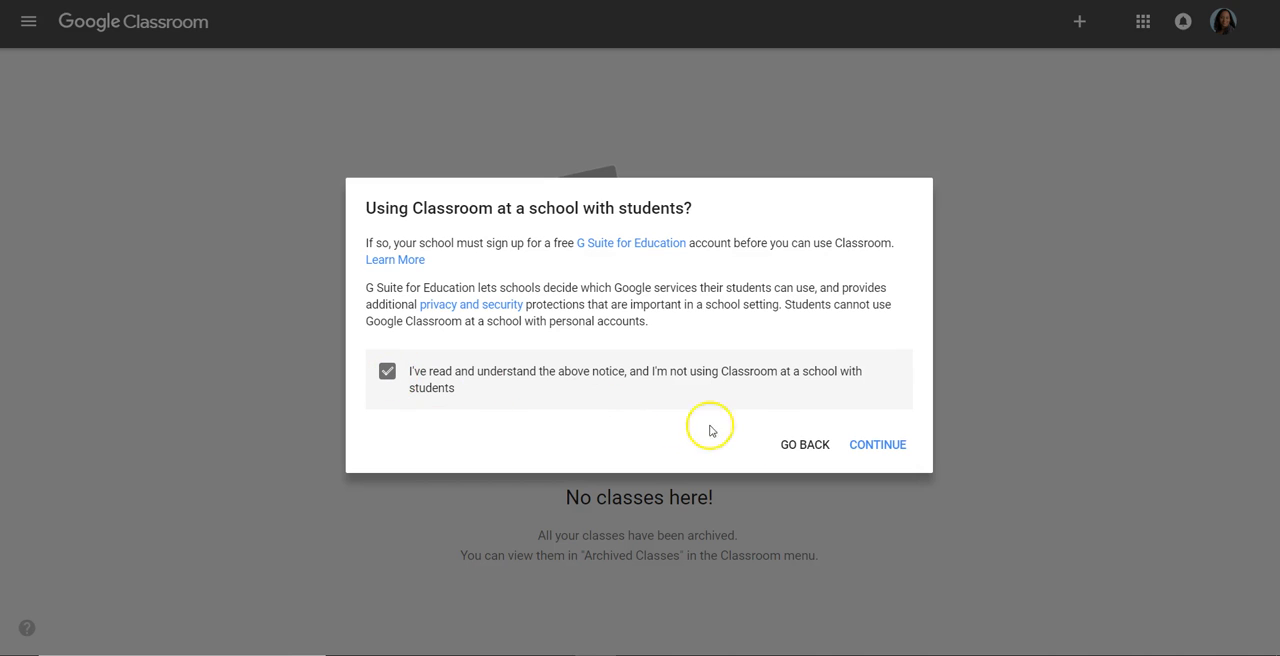
left_click(880, 446)
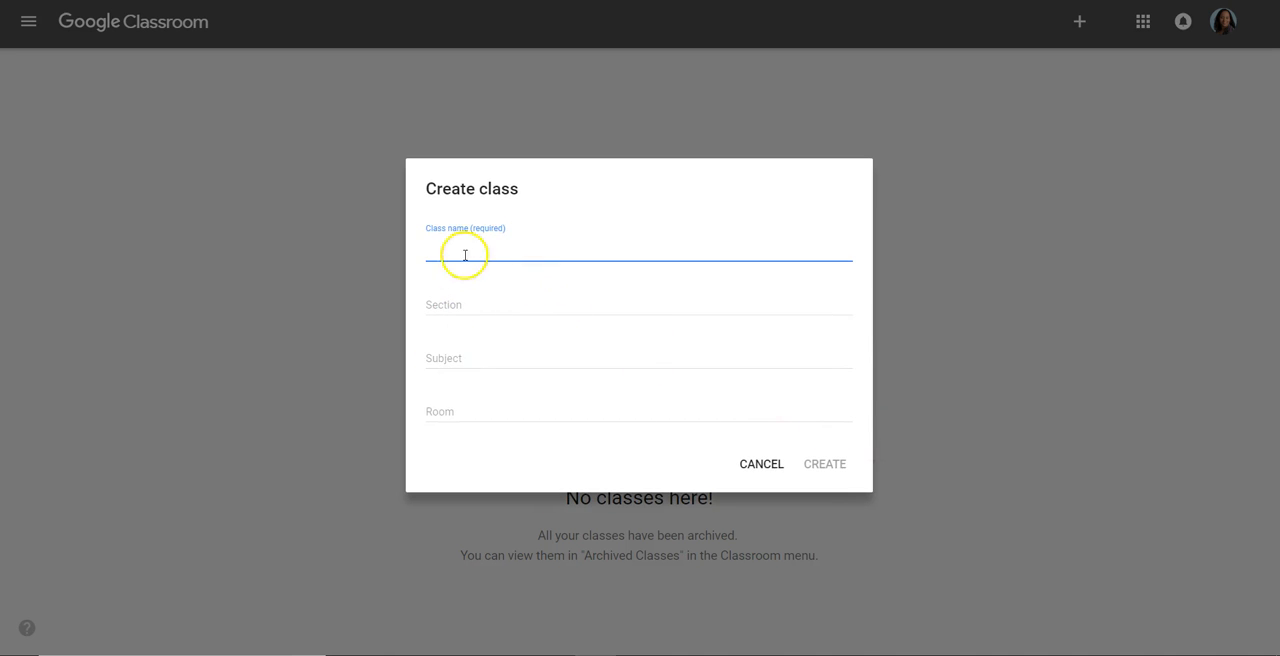
Name the class Williams Homeroom and set its section to 1st Period
type("Williams")
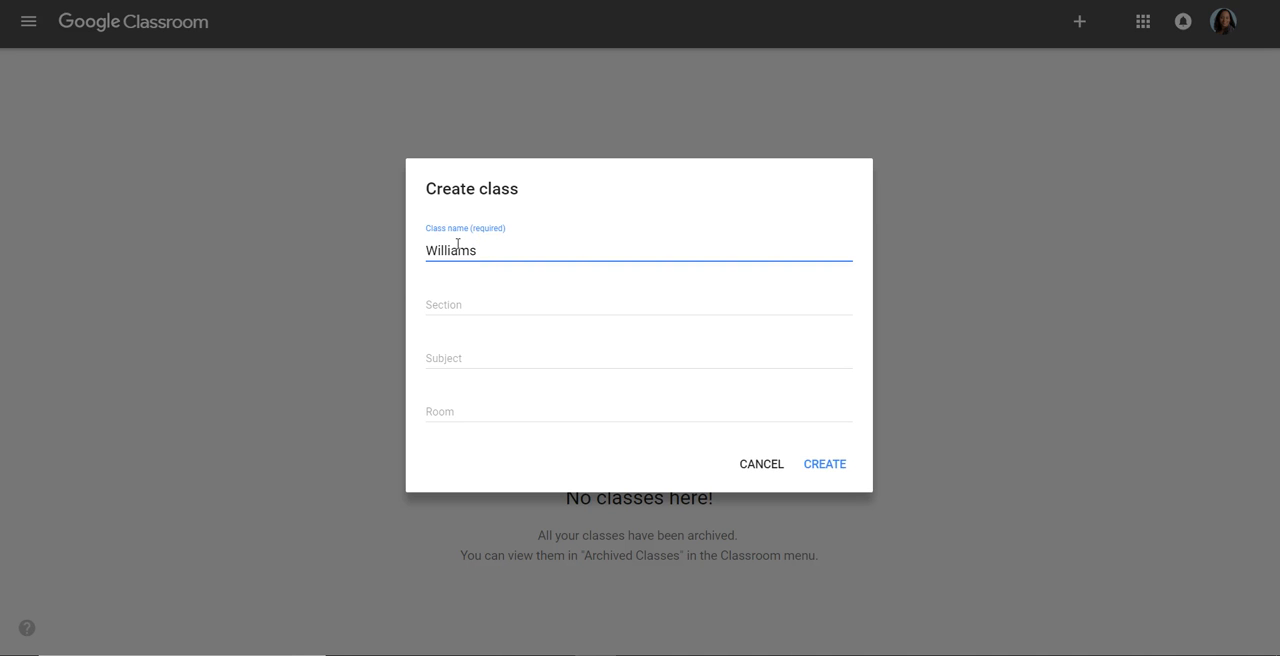
type(" Homeroom")
left_click(449, 310)
type("1st")
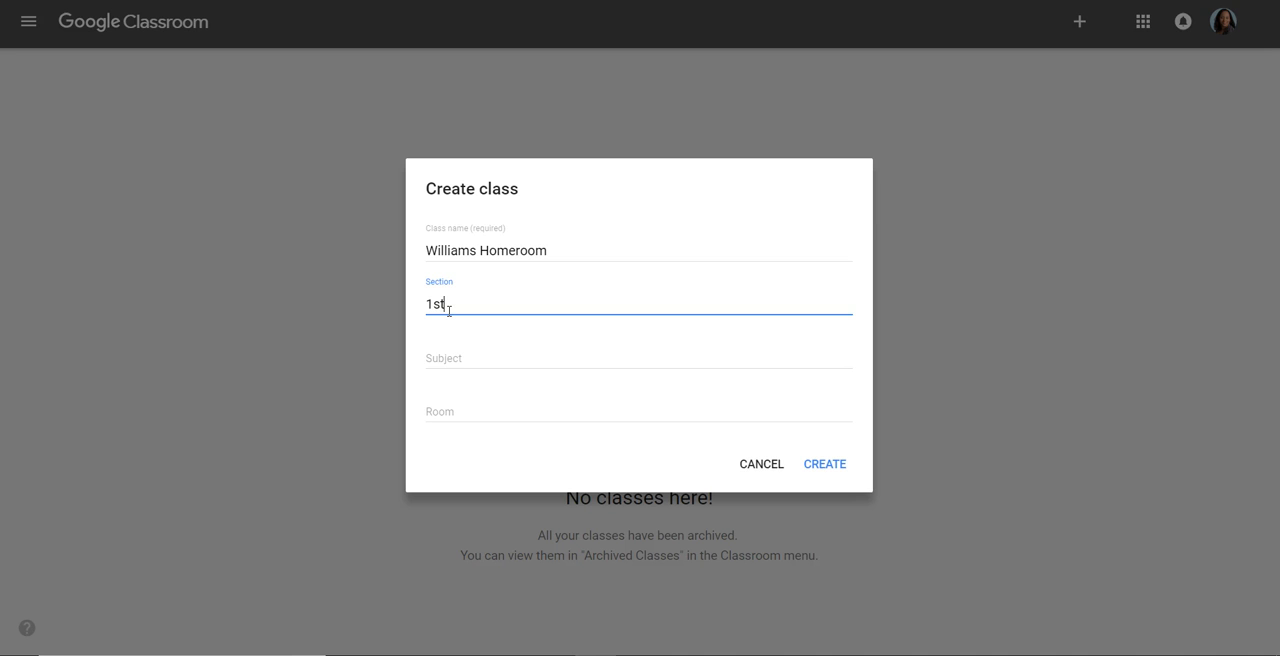
type(" Period")
Set the class subject to Math
left_click(453, 355)
type("Mah")
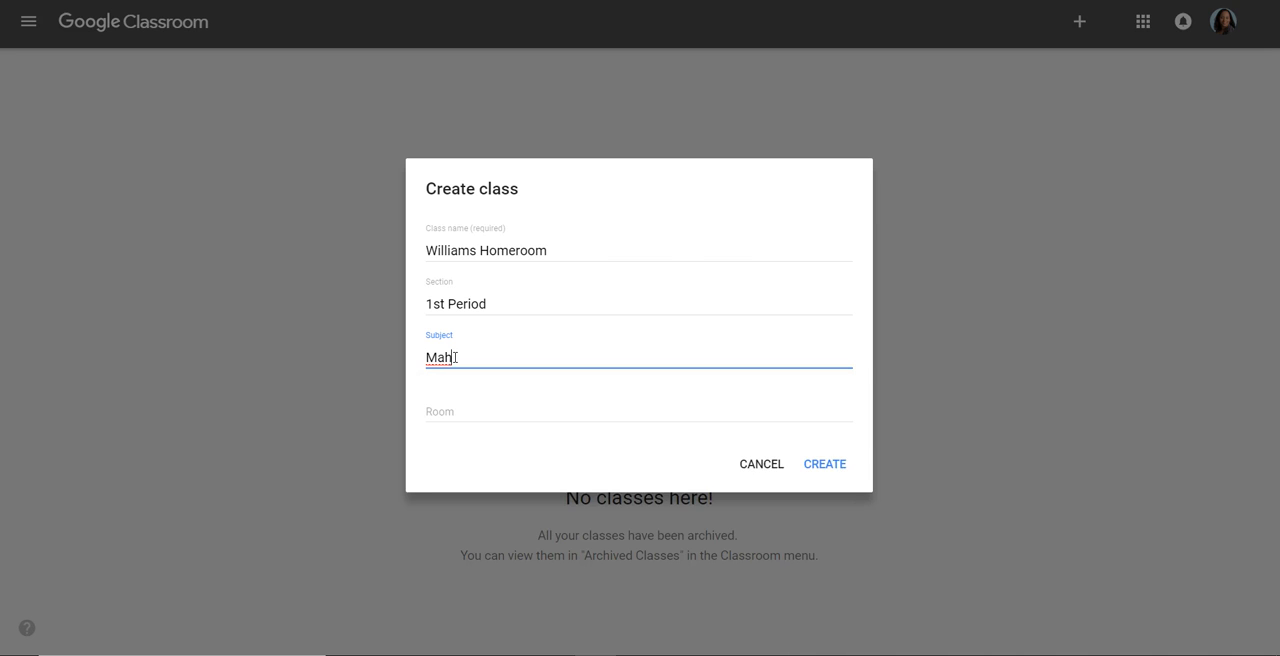
key("BackSpace")
type("th")
Set the room to T-15 and create the class
left_click(677, 309)
left_click(438, 410)
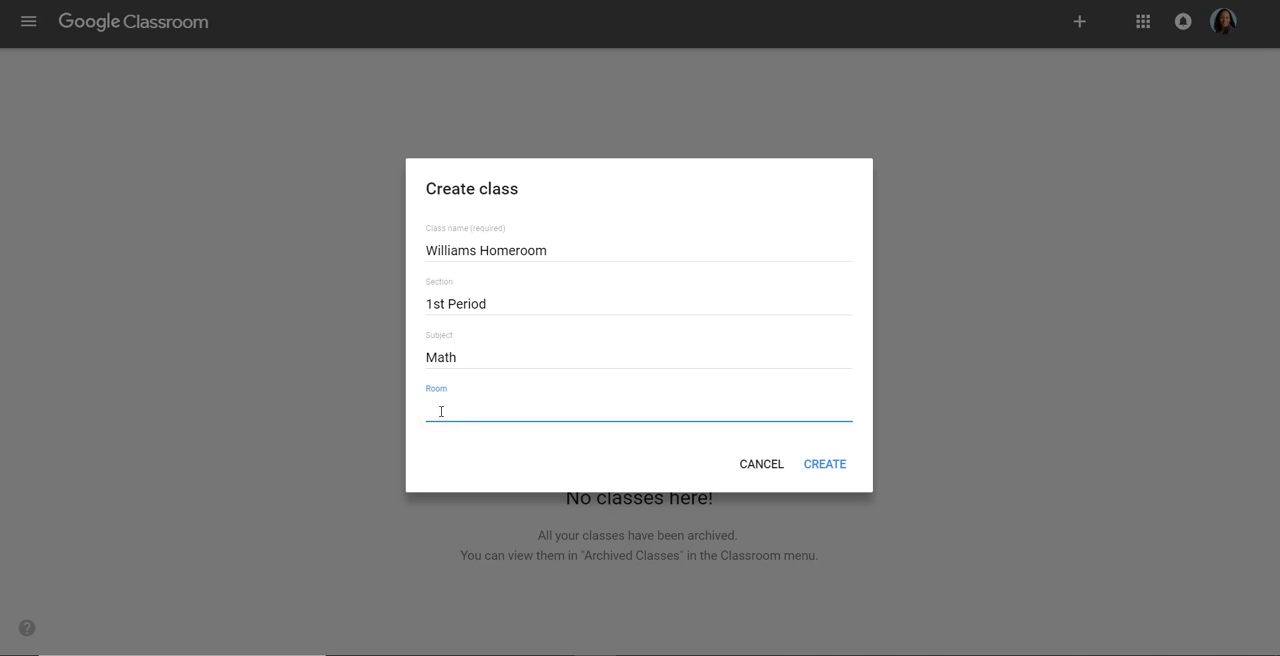
type("t-15")
left_click(430, 412)
key("BackSpace")
type("T")
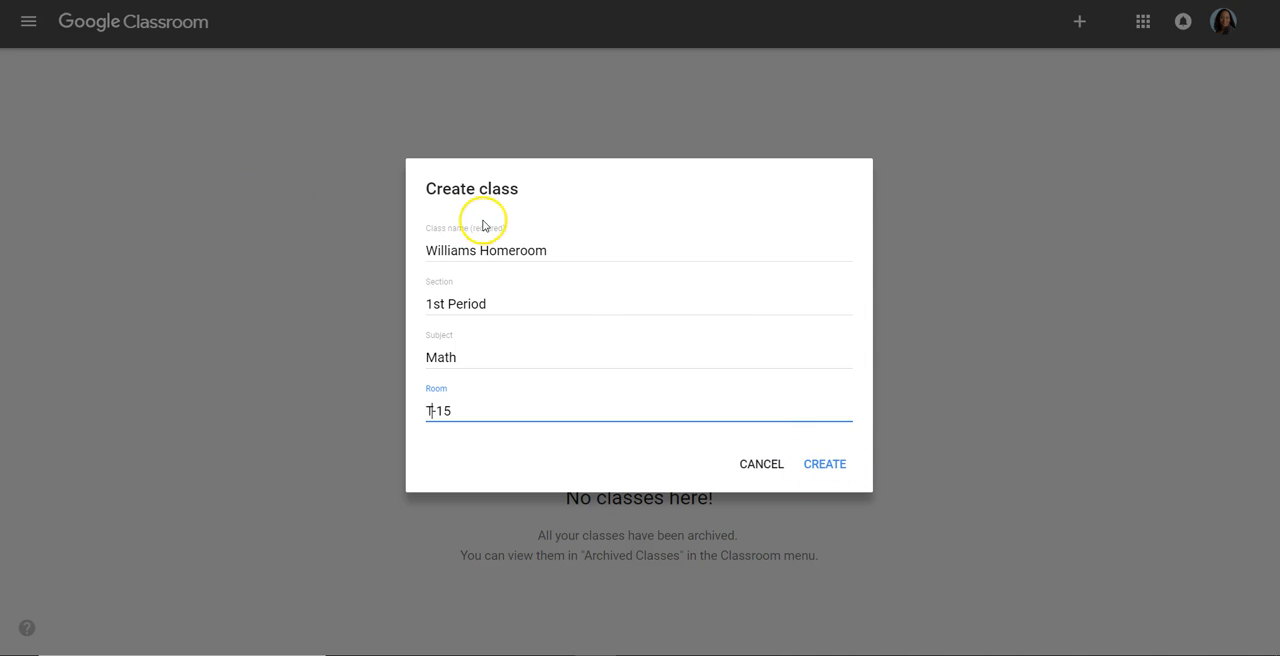
left_click(826, 463)
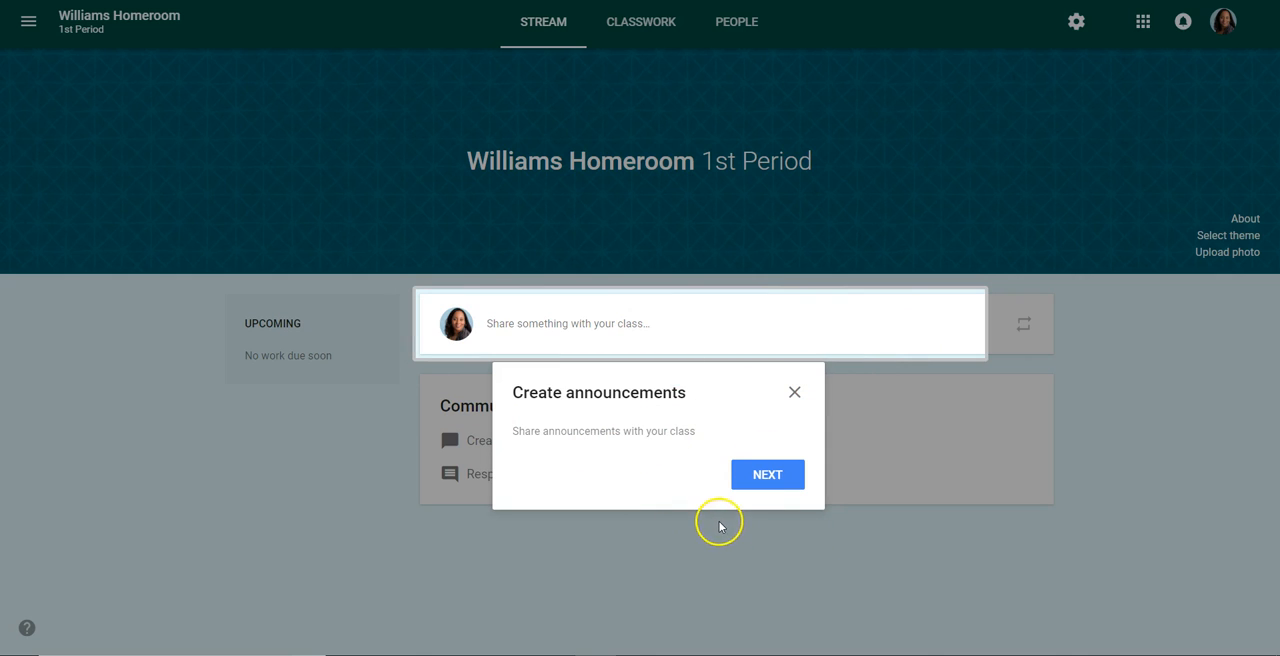
Dismiss the announcement tips and browse the class's Stream, Classwork and People pages
left_click(766, 479)
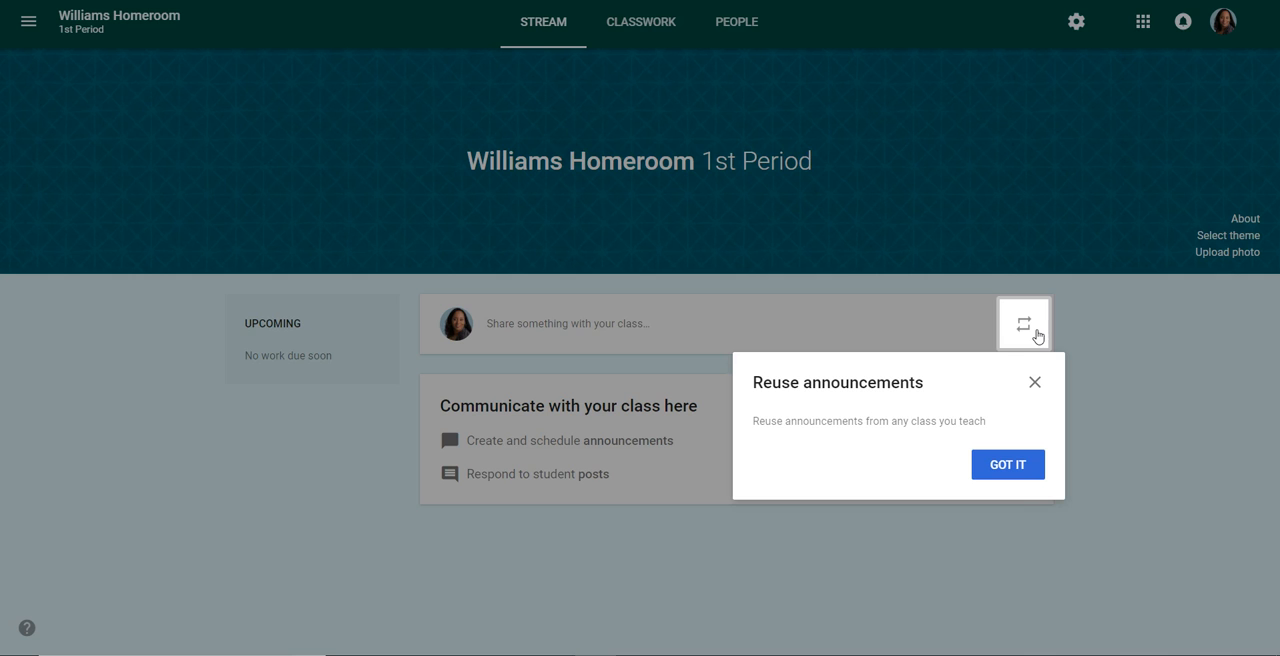
left_click(1012, 472)
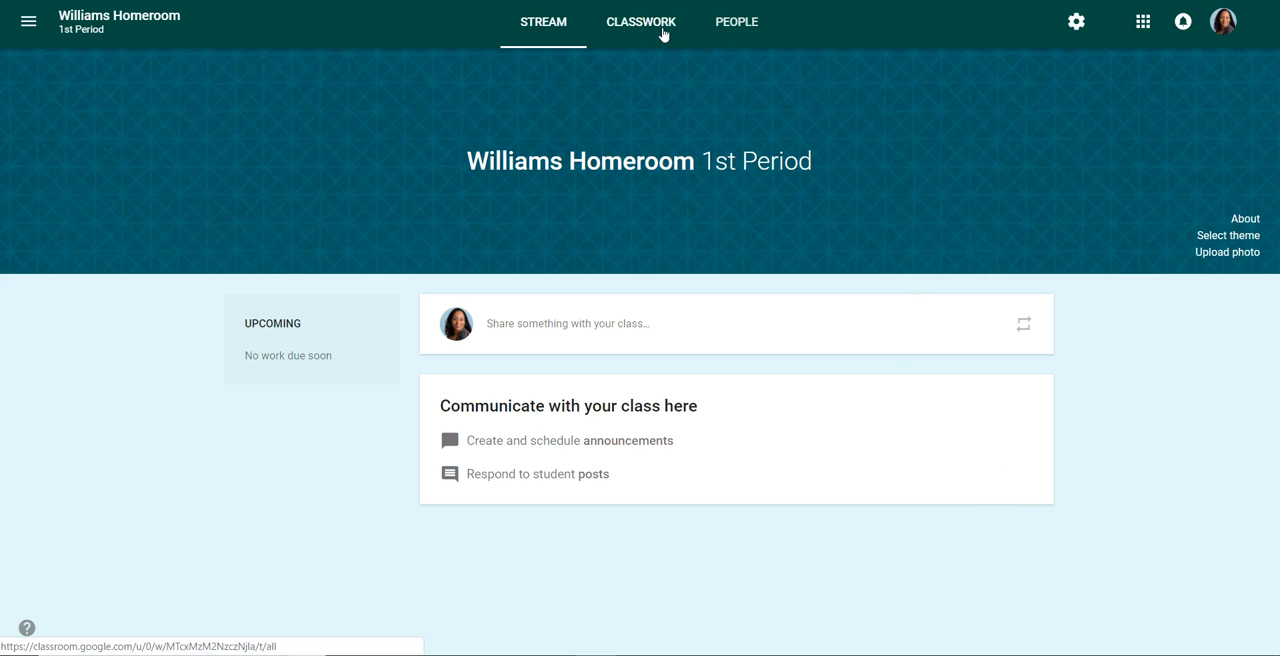
left_click(545, 33)
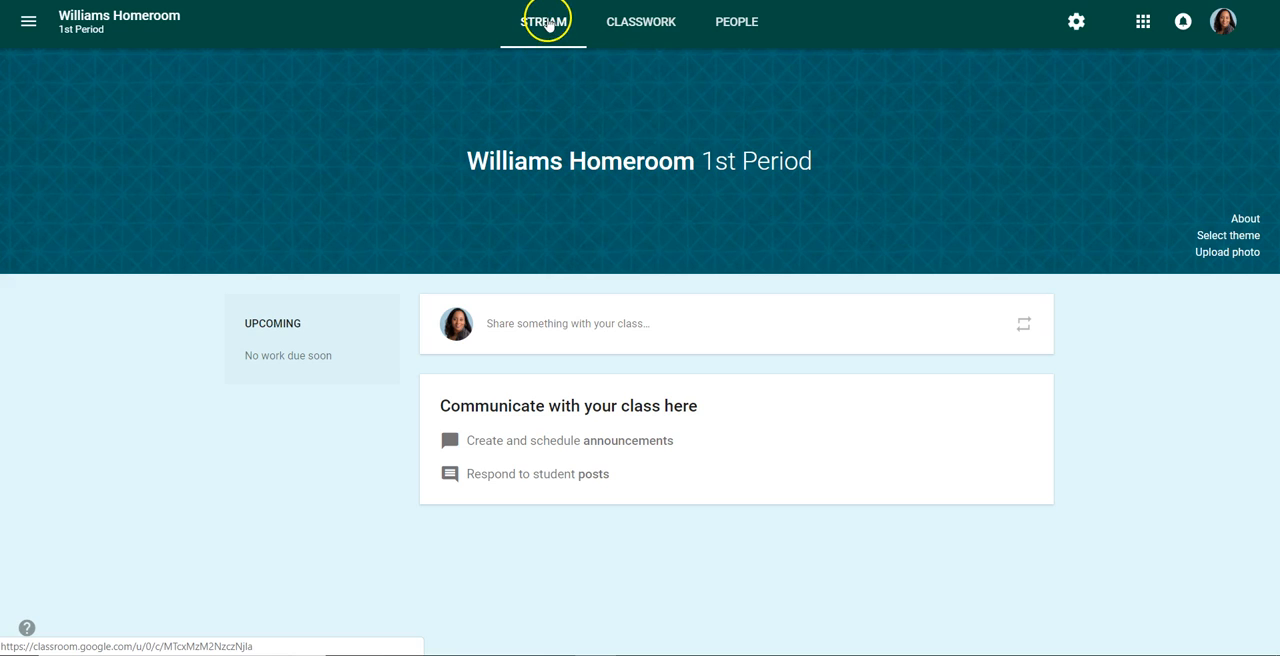
left_click(643, 30)
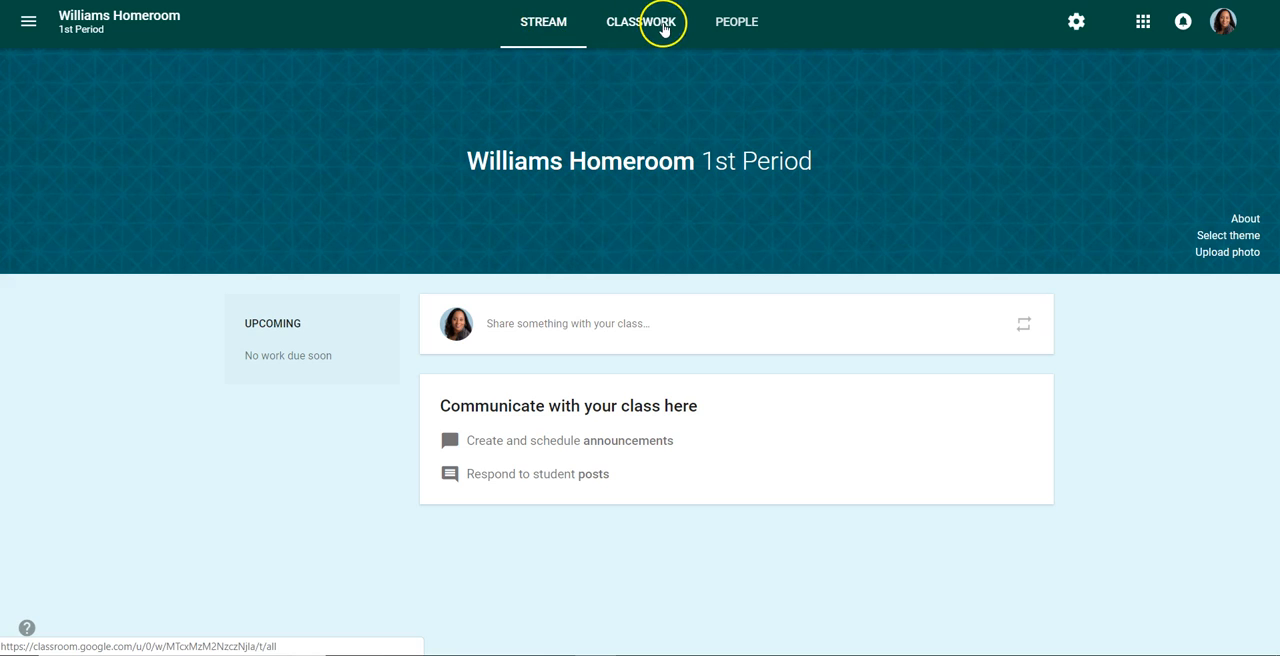
left_click(705, 30)
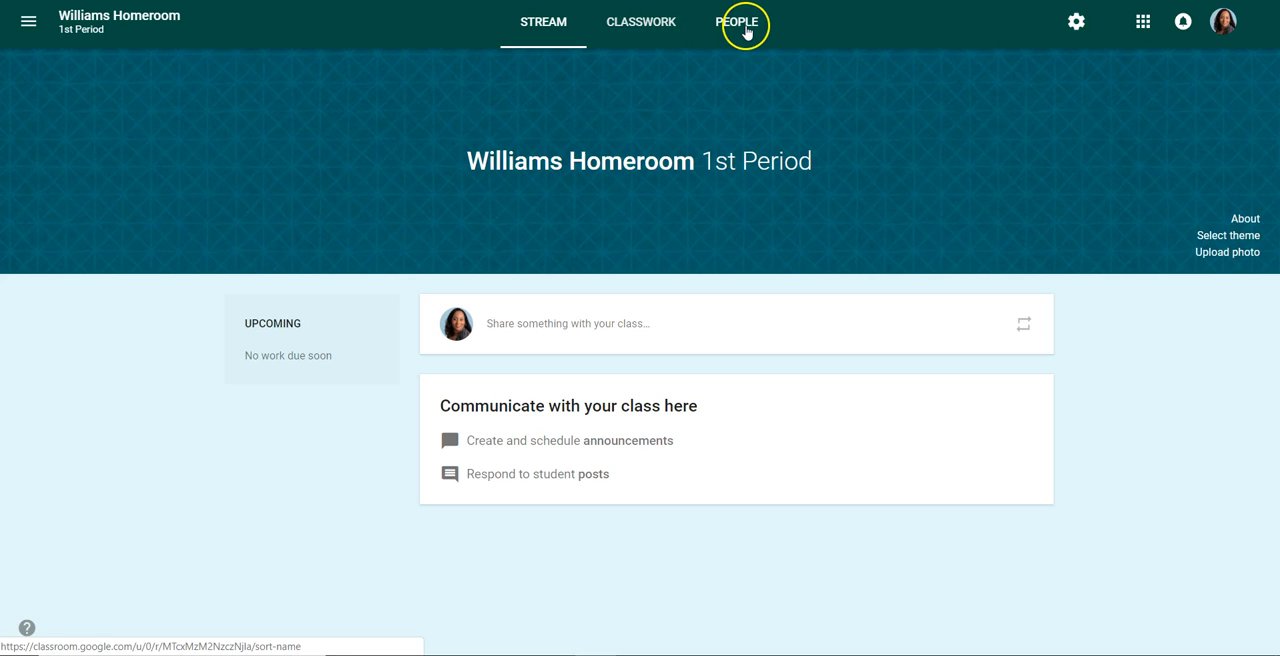
left_click(745, 31)
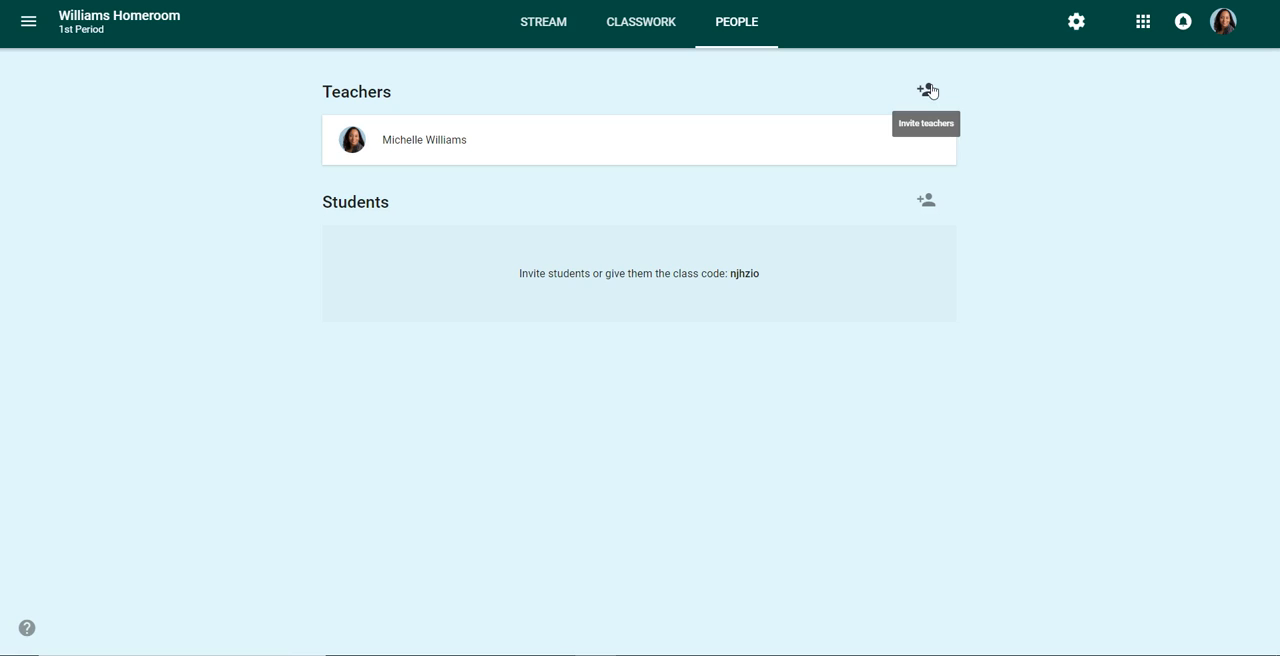
Open the student and teacher invitation dialogs and close each without inviting anyone
left_click(931, 205)
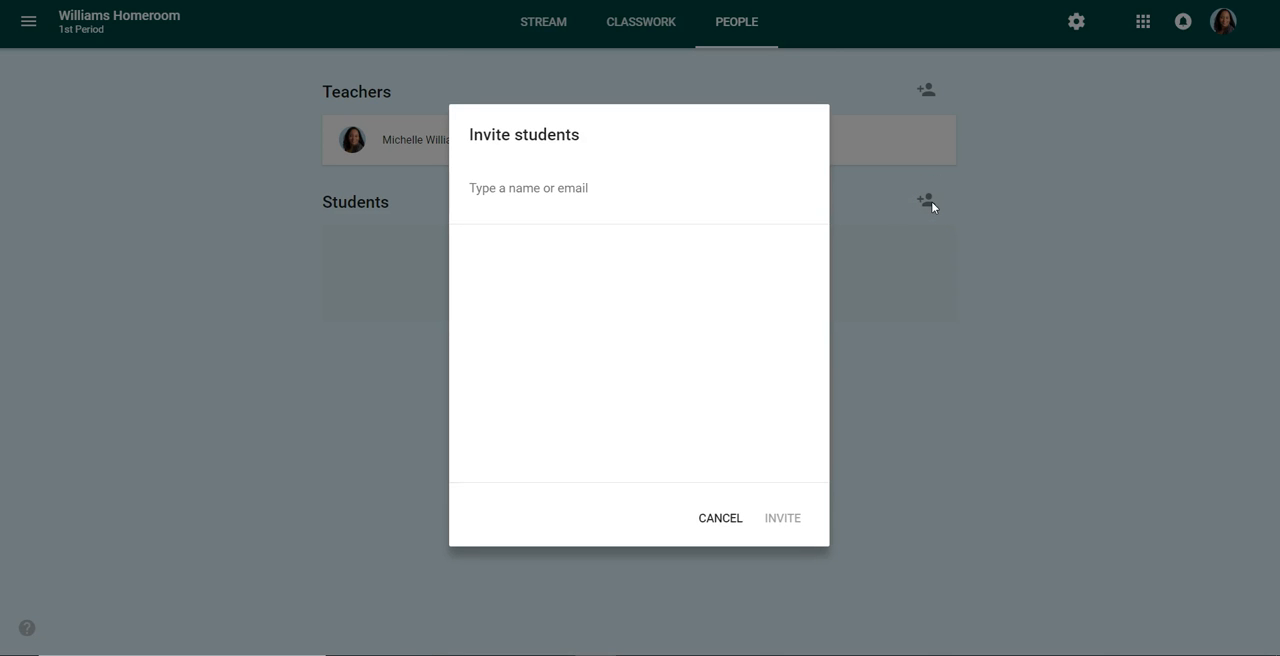
left_click(720, 518)
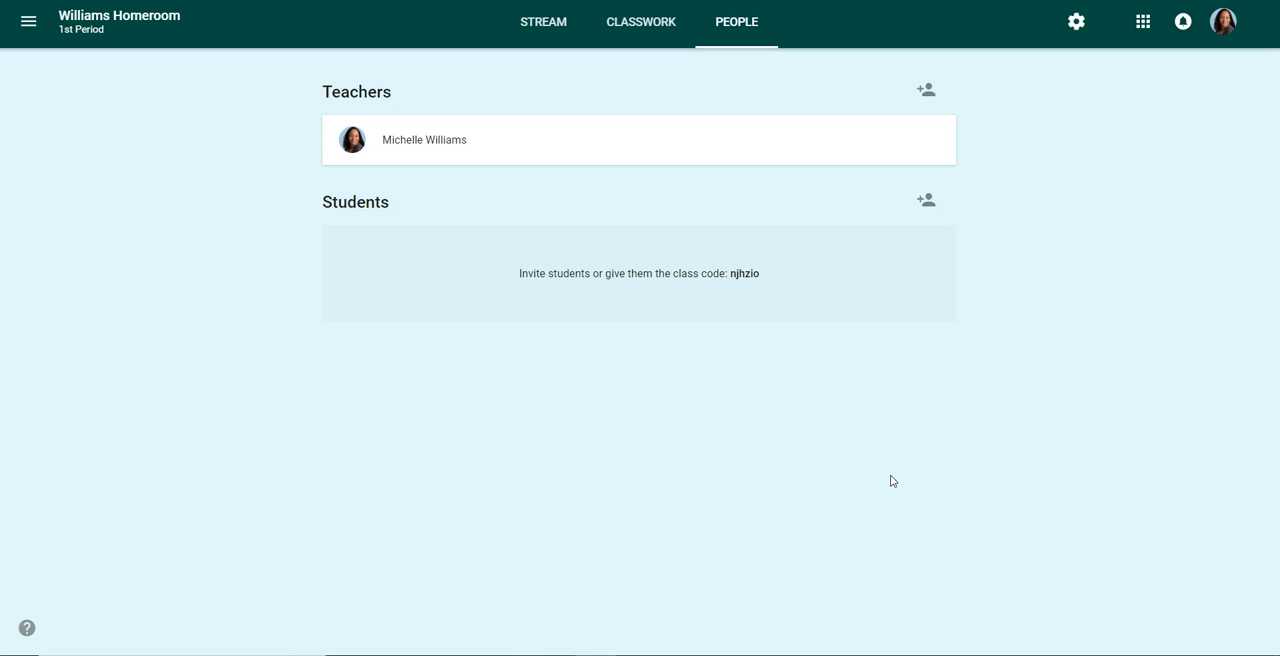
left_click(926, 90)
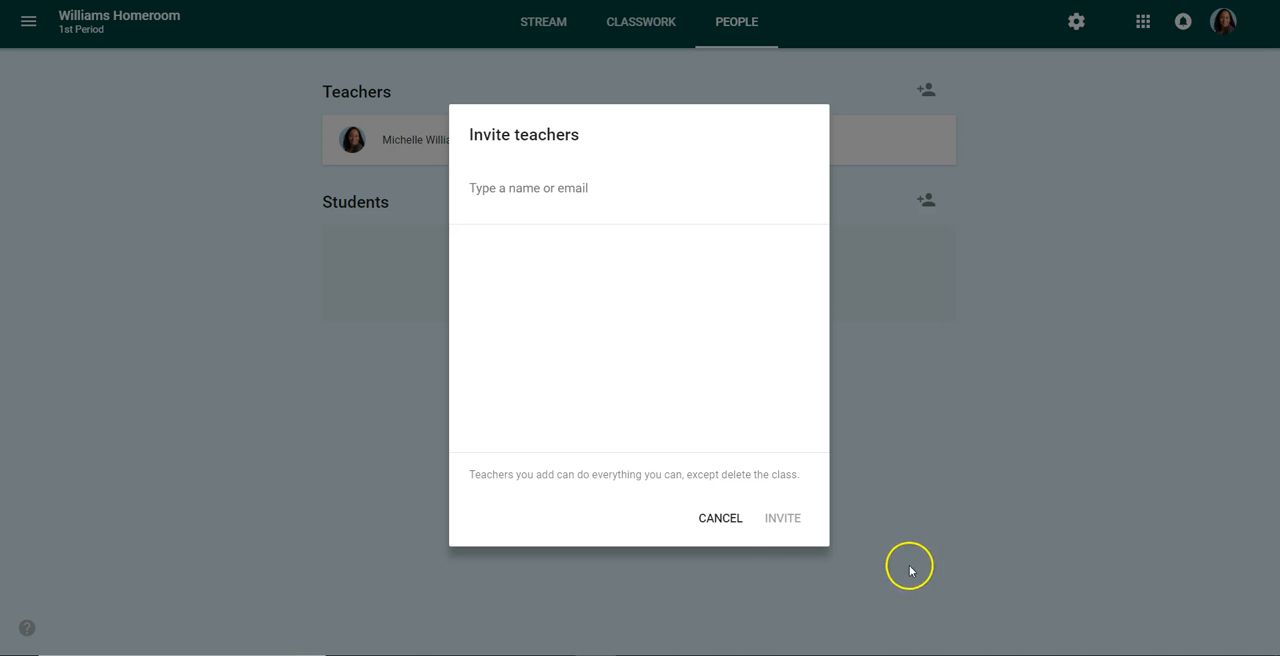
left_click(731, 521)
Open the Classwork page and dismiss the Create Materials tip
left_click(660, 30)
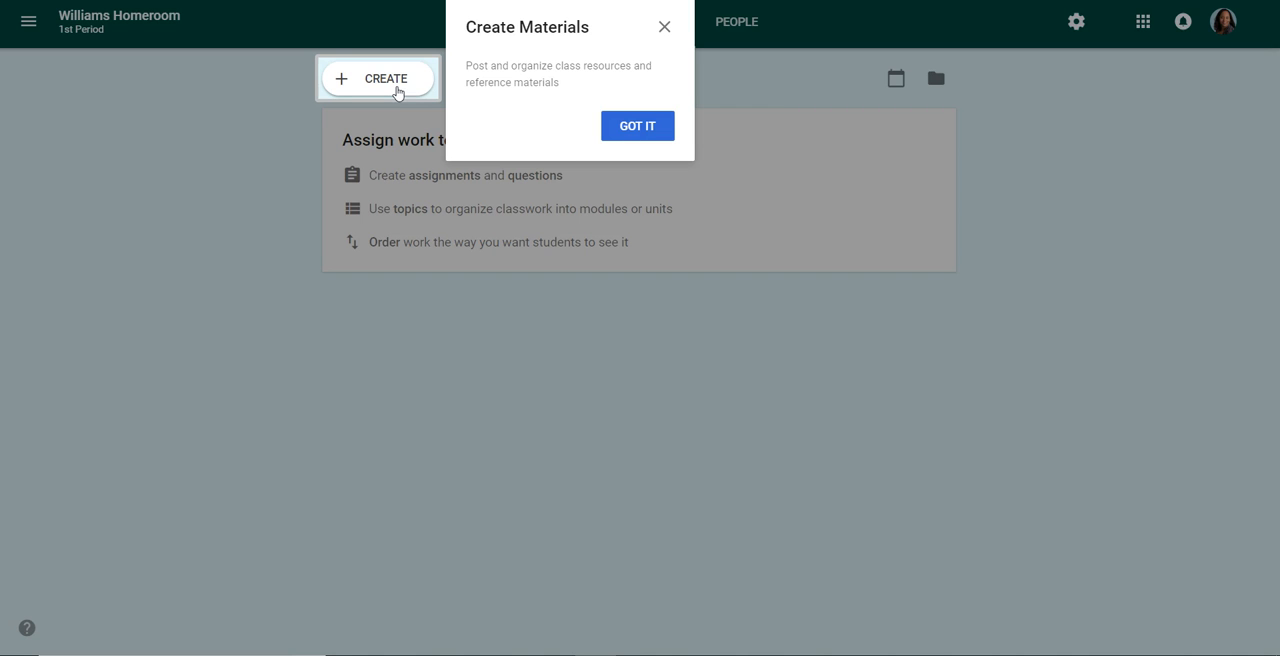
left_click(615, 128)
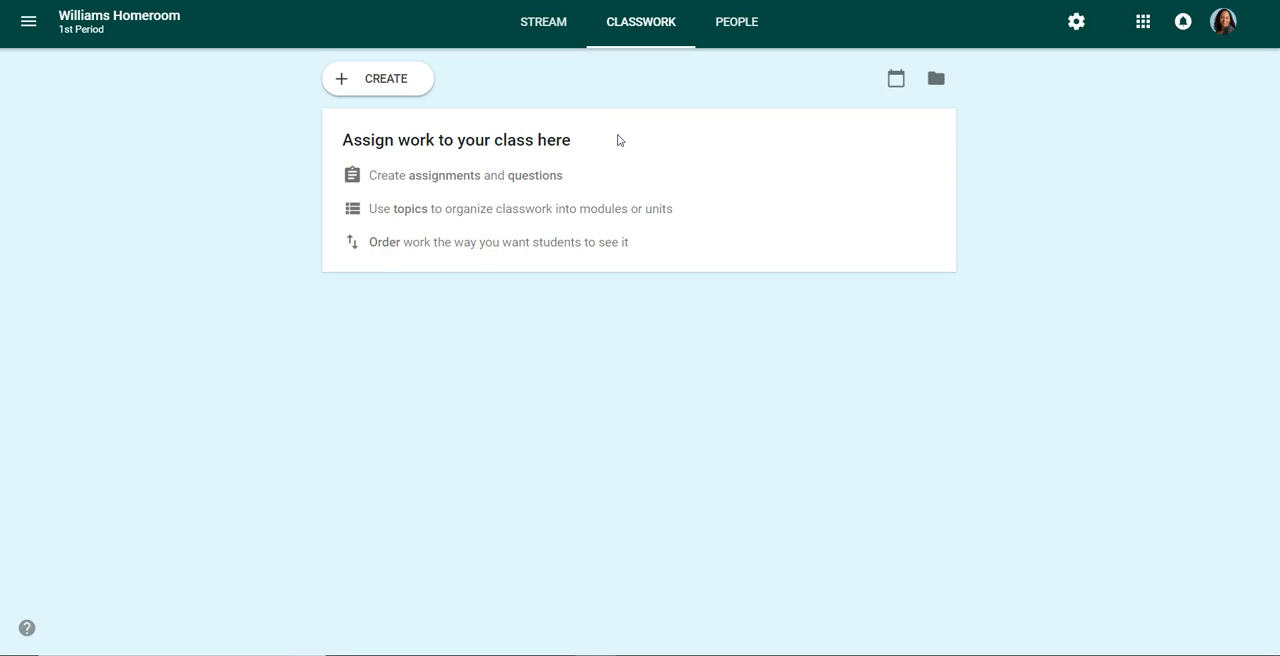
left_click(588, 128)
left_click(405, 90)
left_click(403, 90)
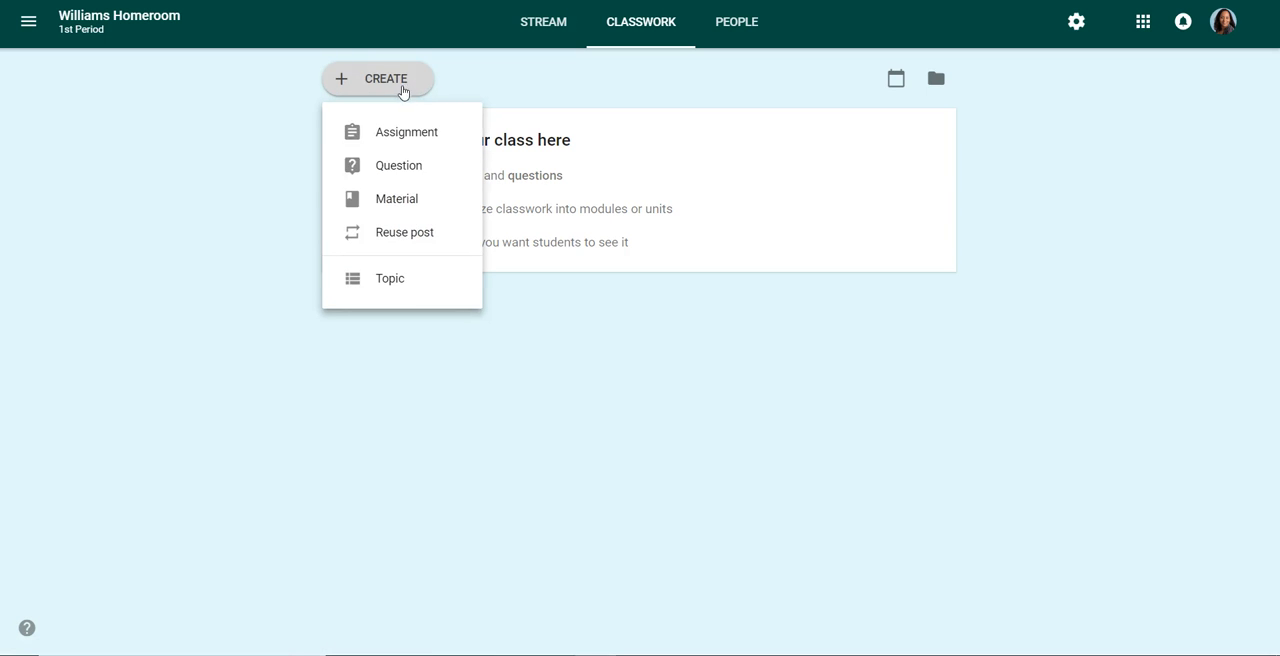
left_click(386, 203)
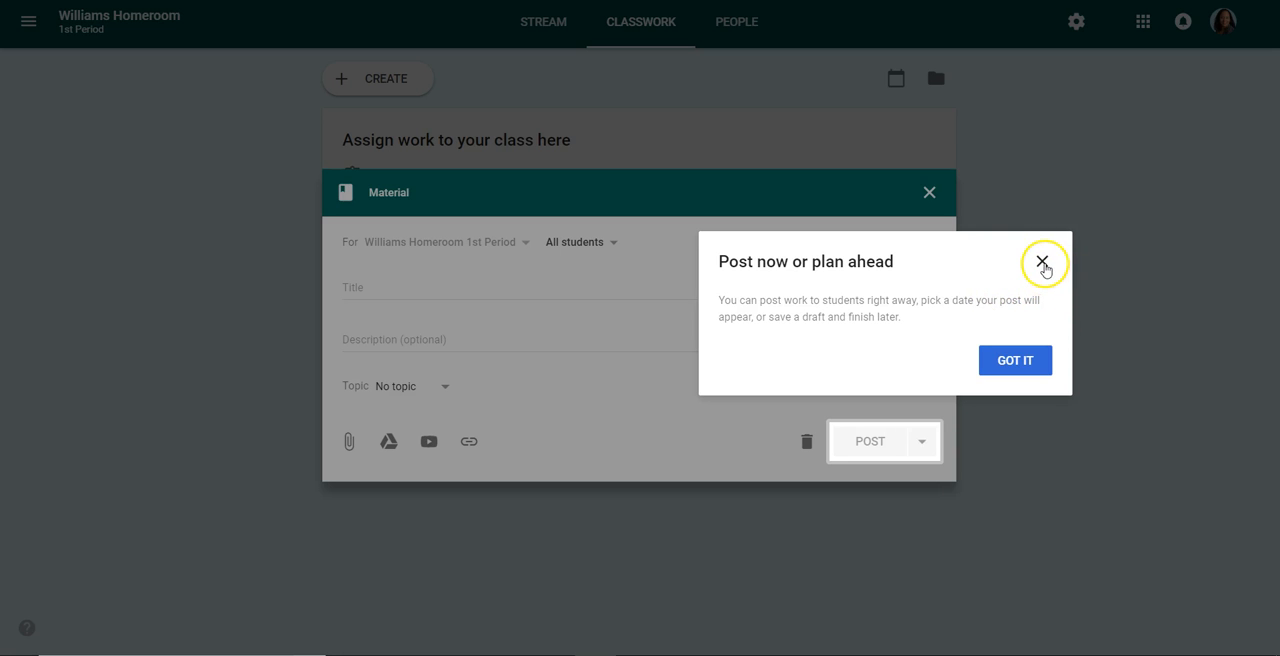
left_click(1018, 362)
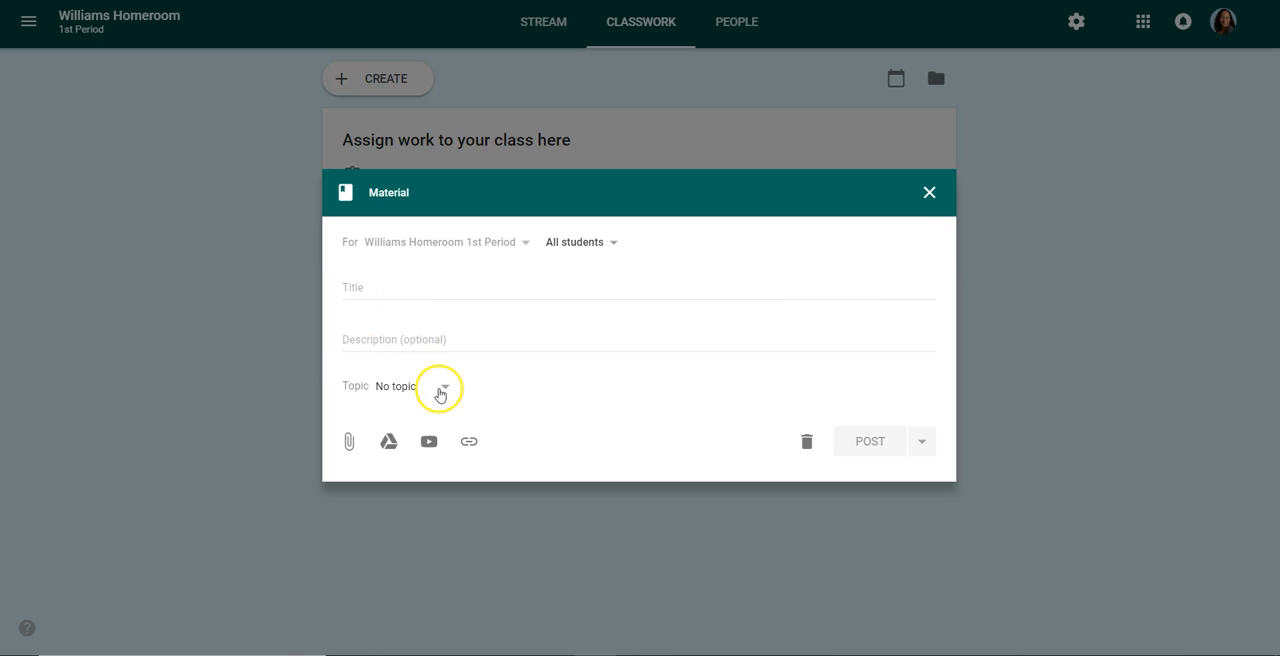
left_click(929, 192)
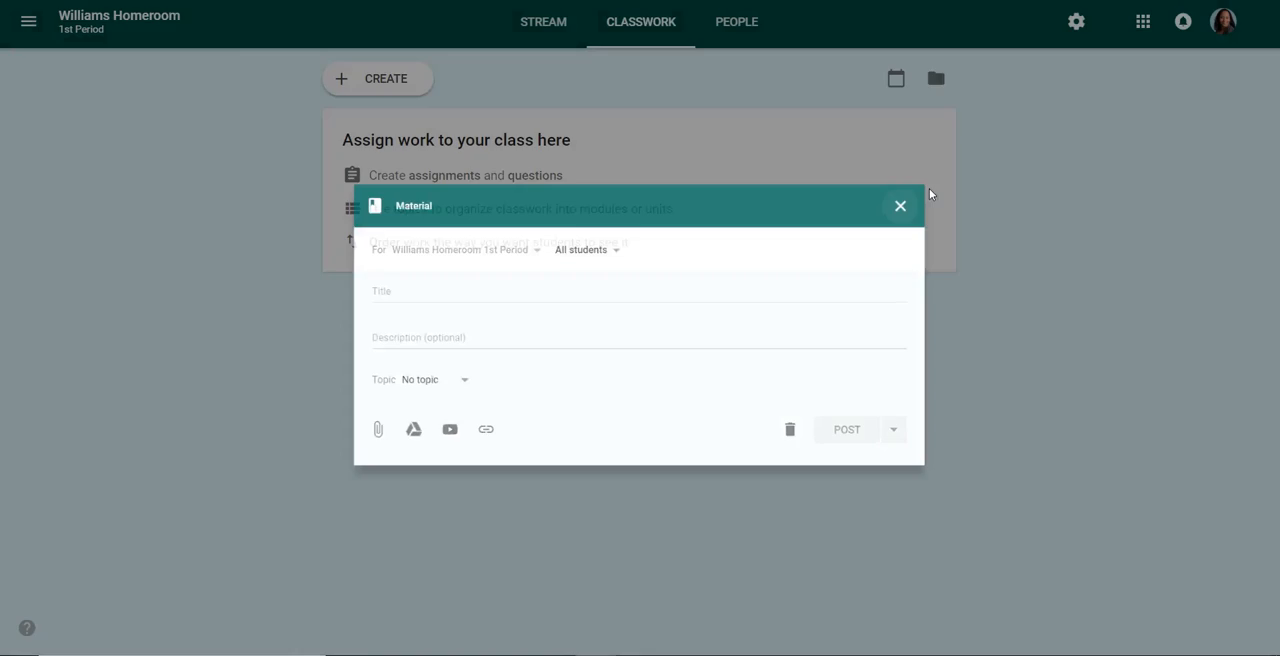
Add a Classwork topic named Daily Agenda
left_click(350, 84)
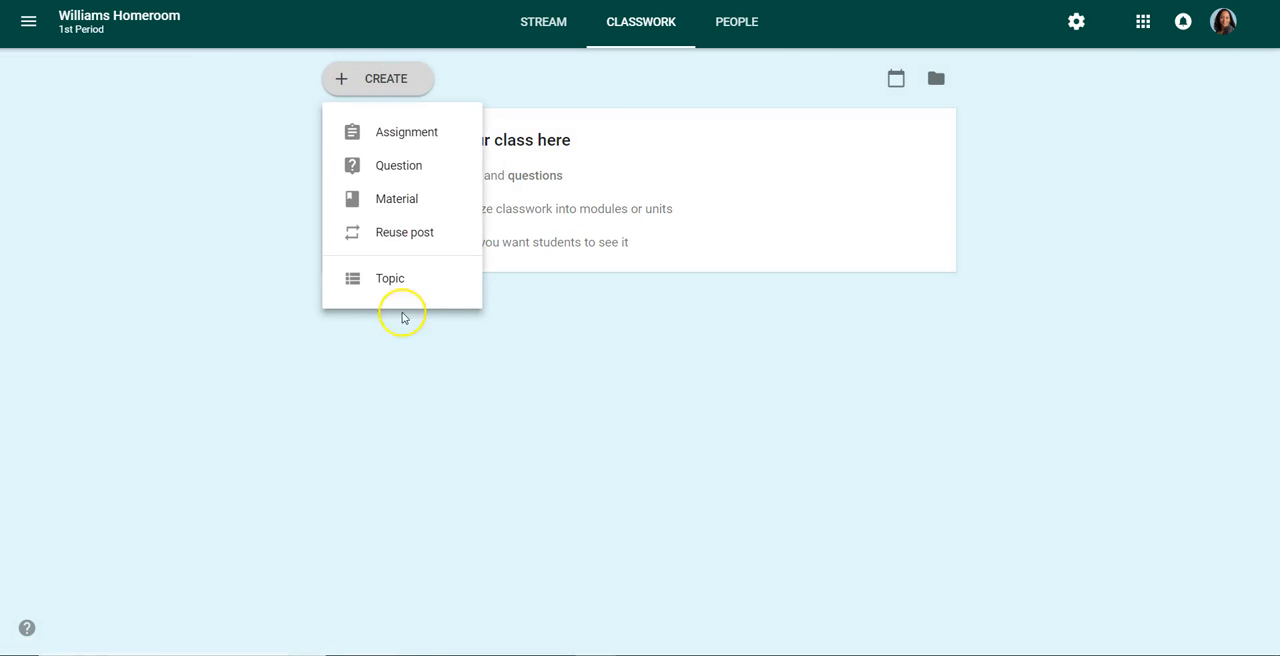
left_click(382, 284)
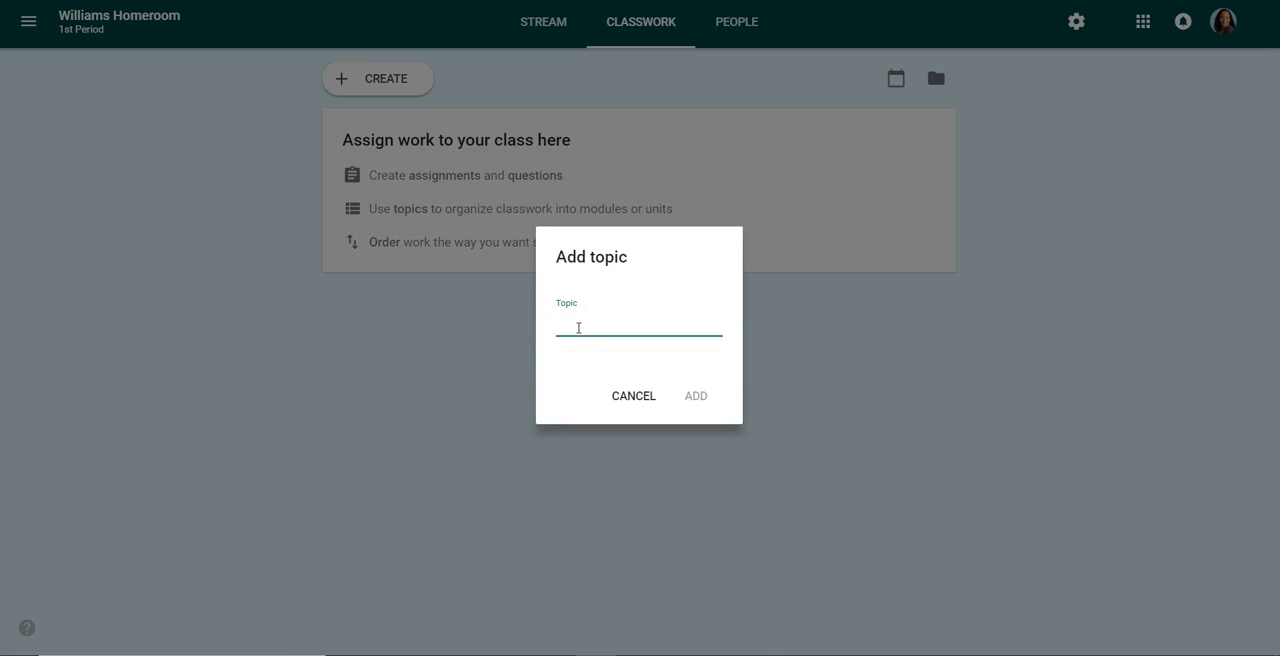
type("Daily Agend")
left_click(694, 402)
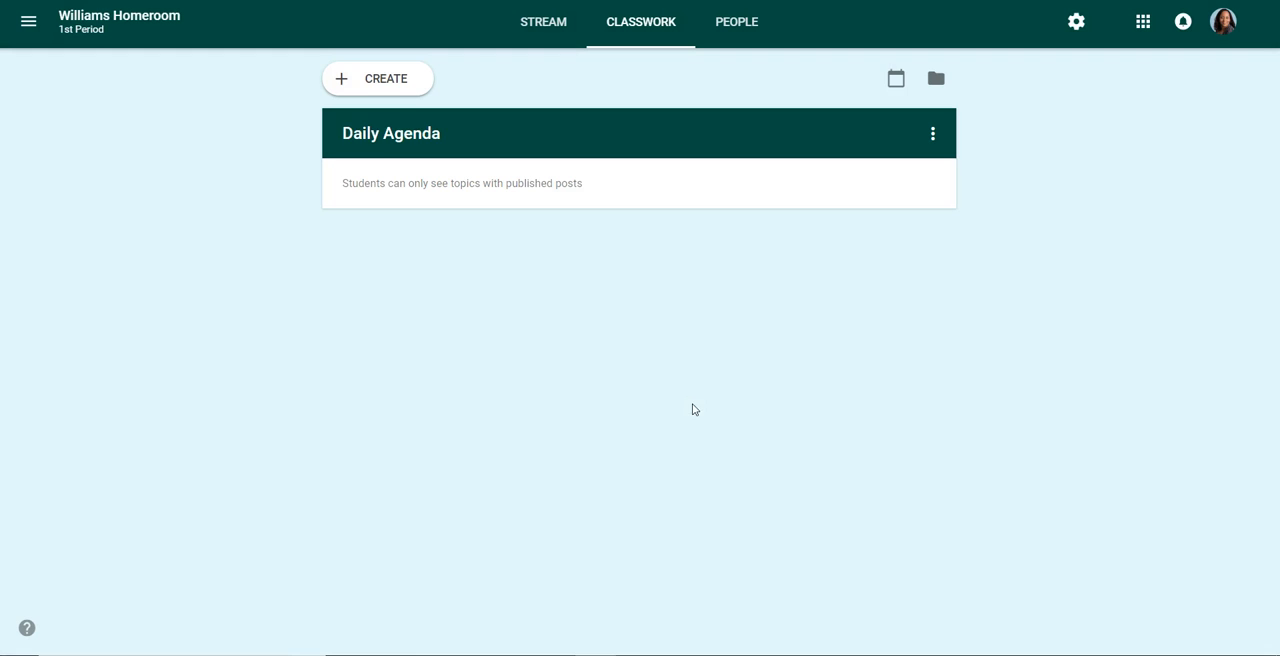
Add a second topic named Formative Assessments
left_click(395, 84)
left_click(391, 279)
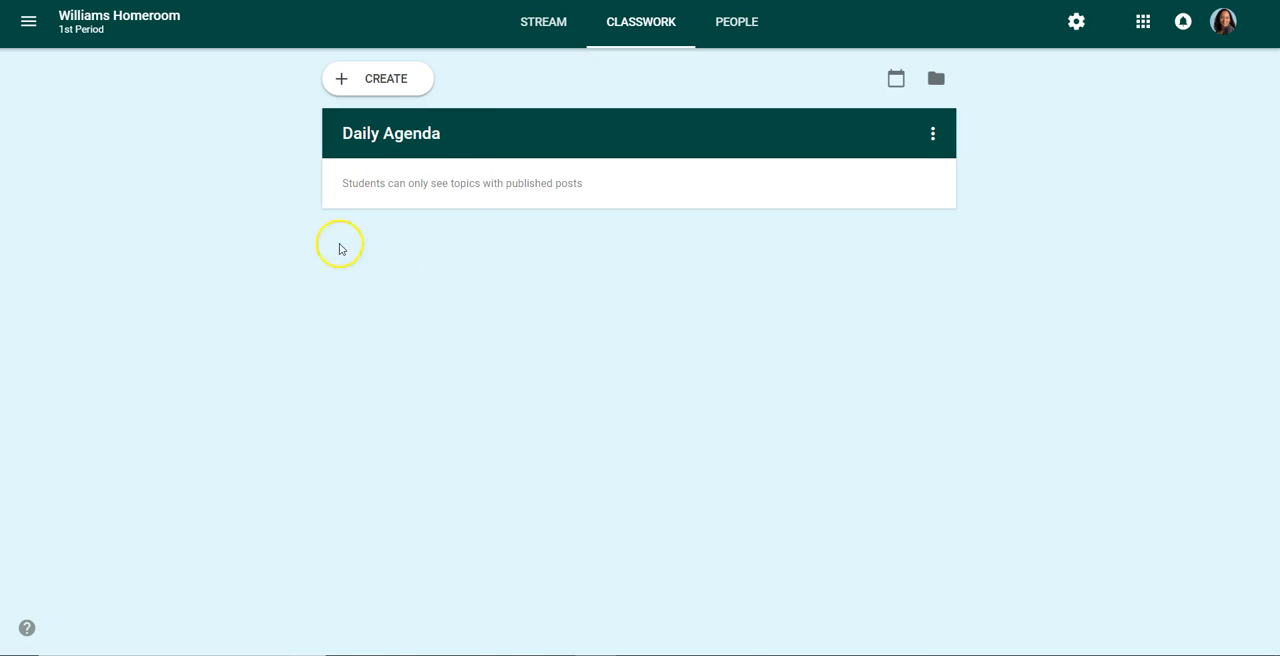
left_click(405, 87)
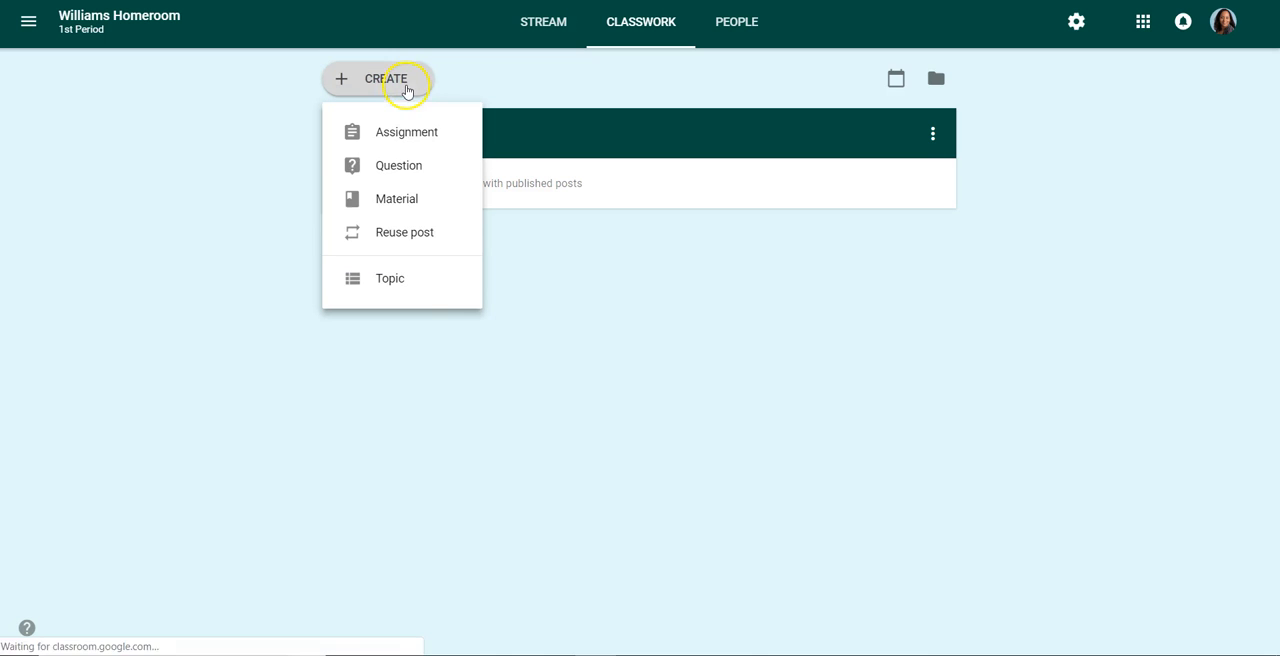
left_click(400, 278)
type("Formative Ass")
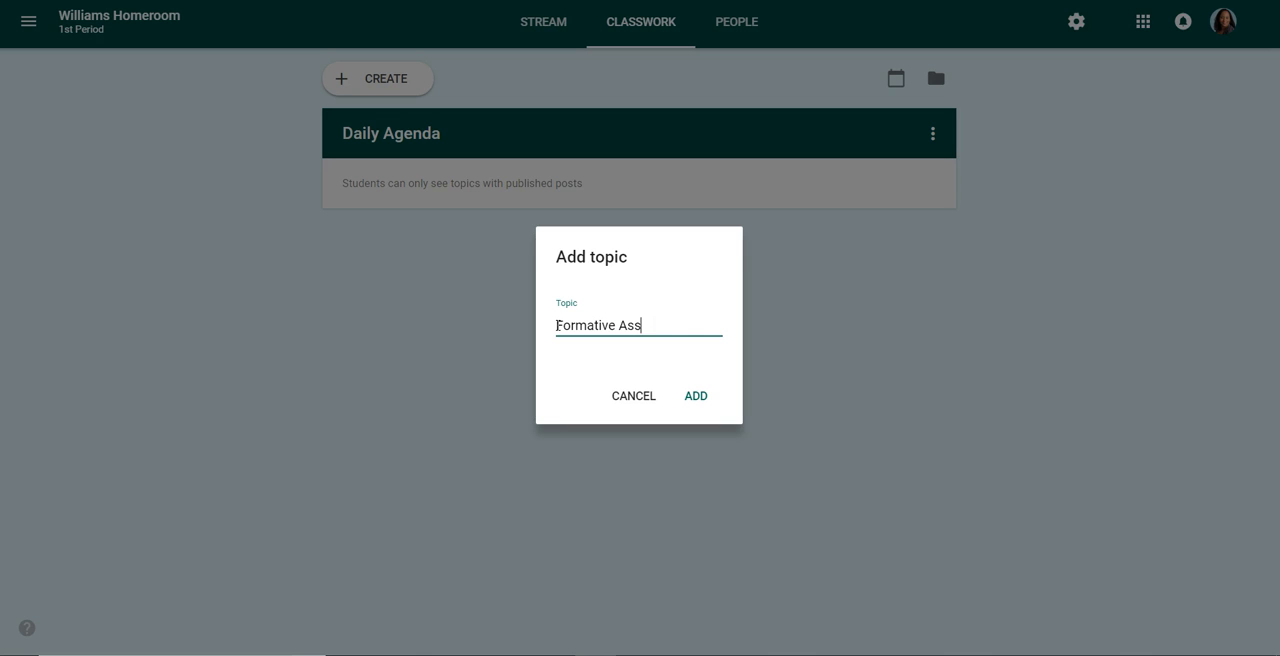
type("essments")
left_click(695, 396)
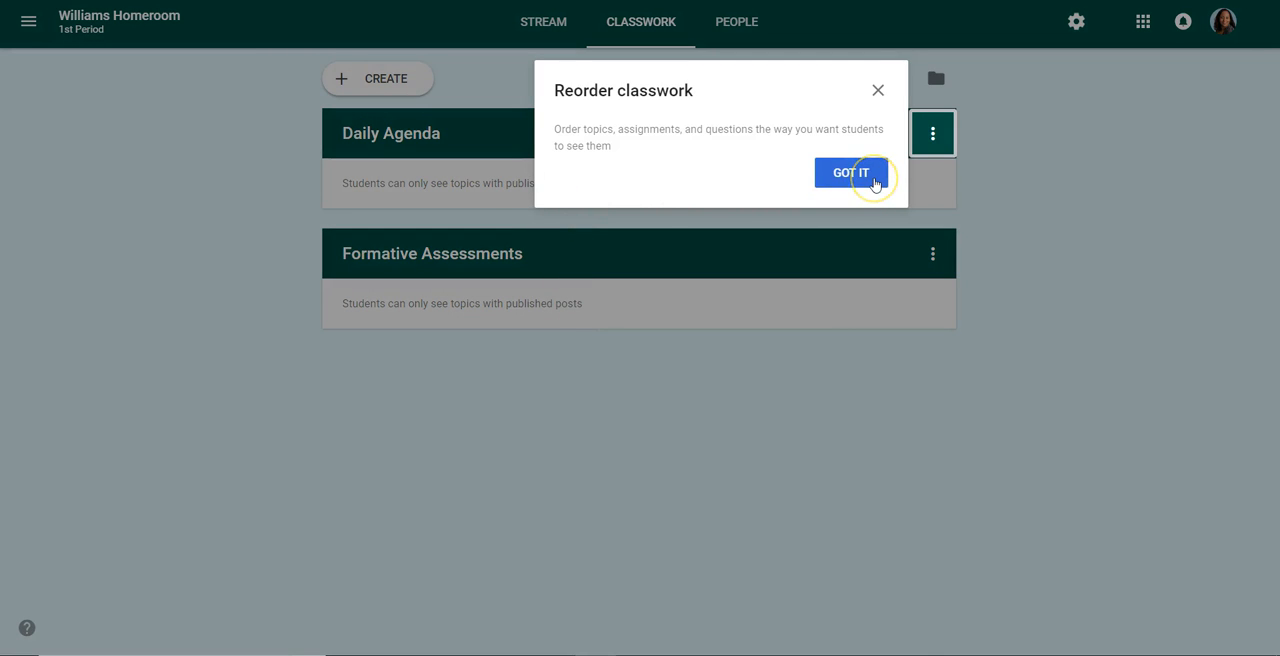
Add a third Classwork topic named FlipGrid
left_click(874, 178)
left_click(360, 93)
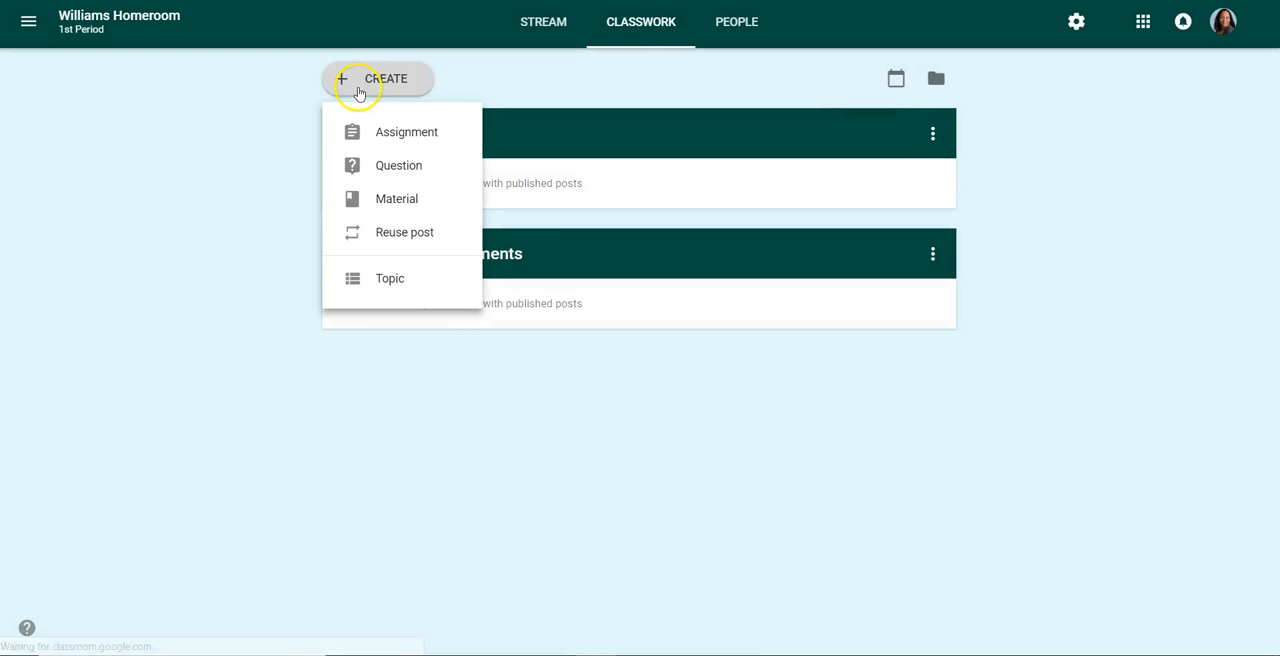
left_click(398, 284)
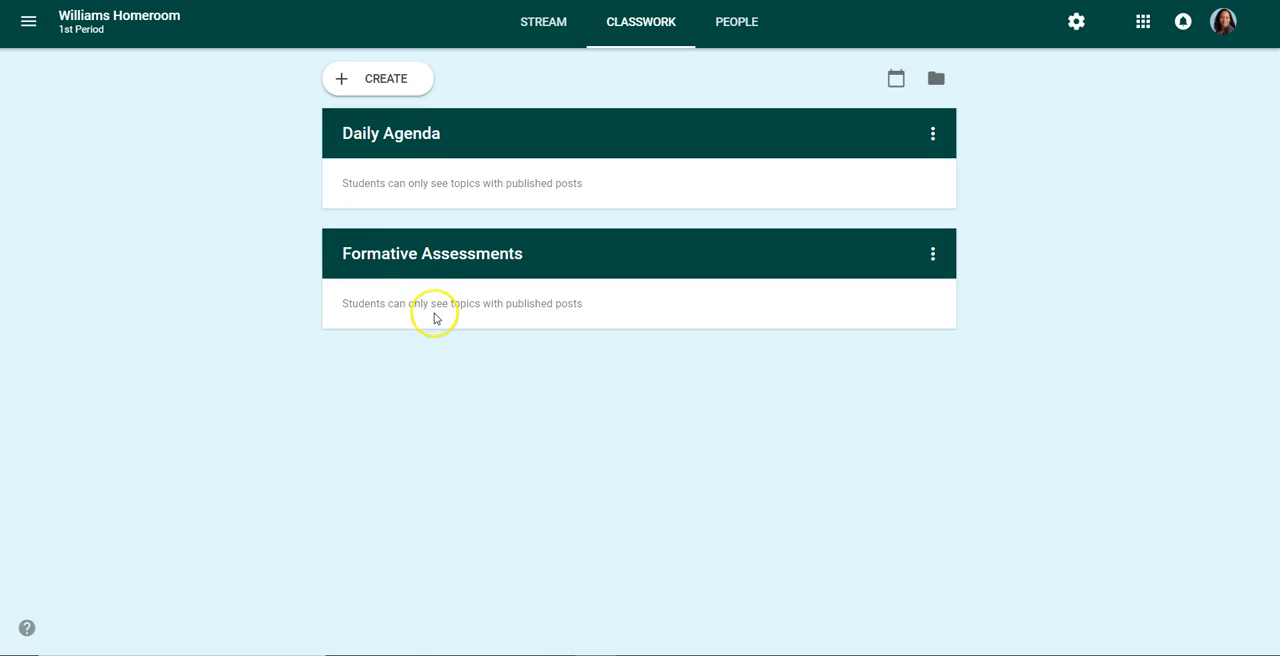
left_click(399, 83)
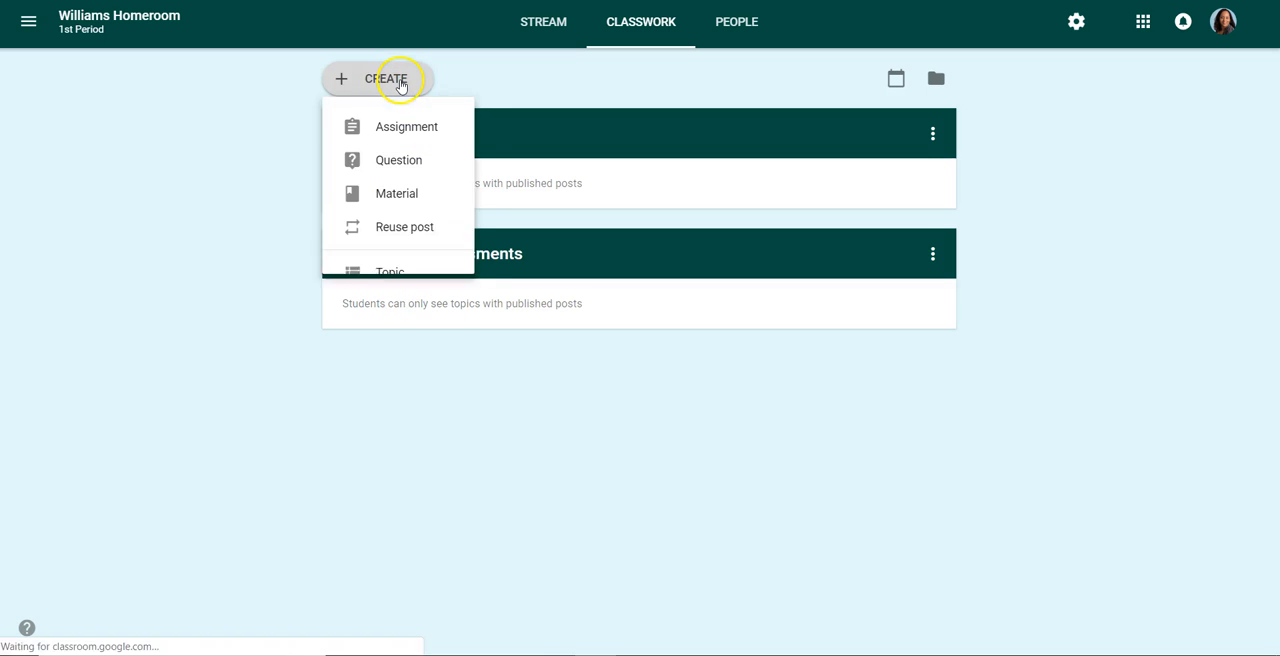
left_click(365, 277)
type("FlipGrid")
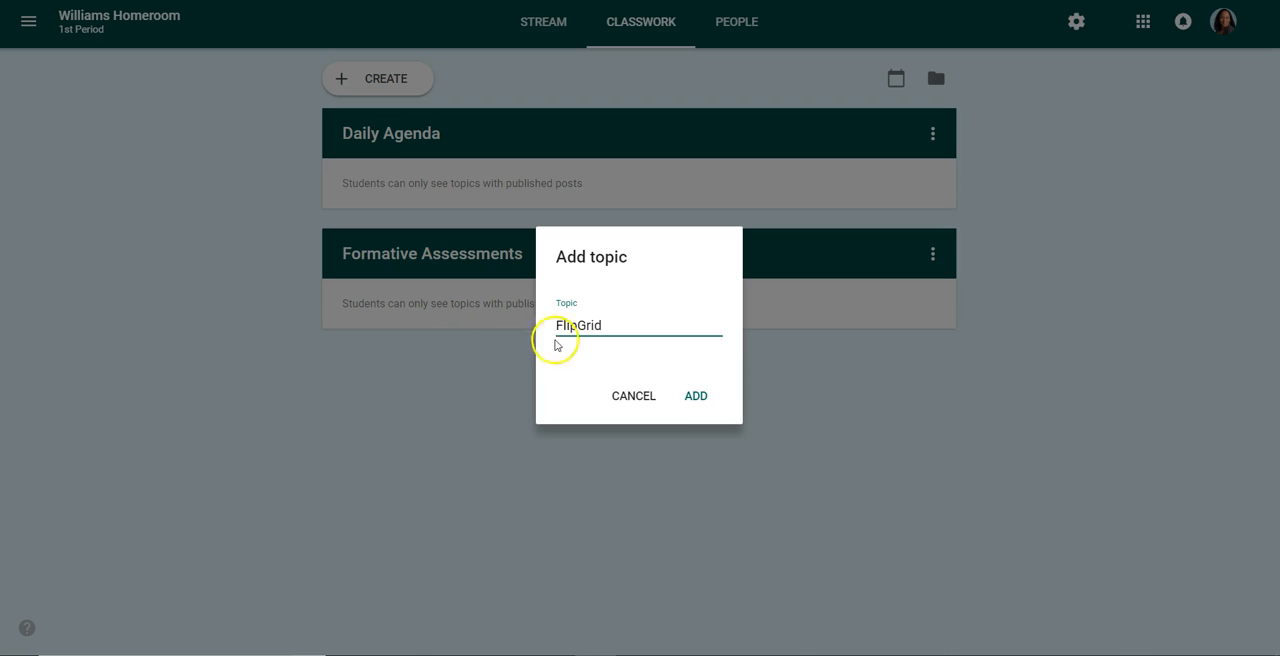
left_click(695, 395)
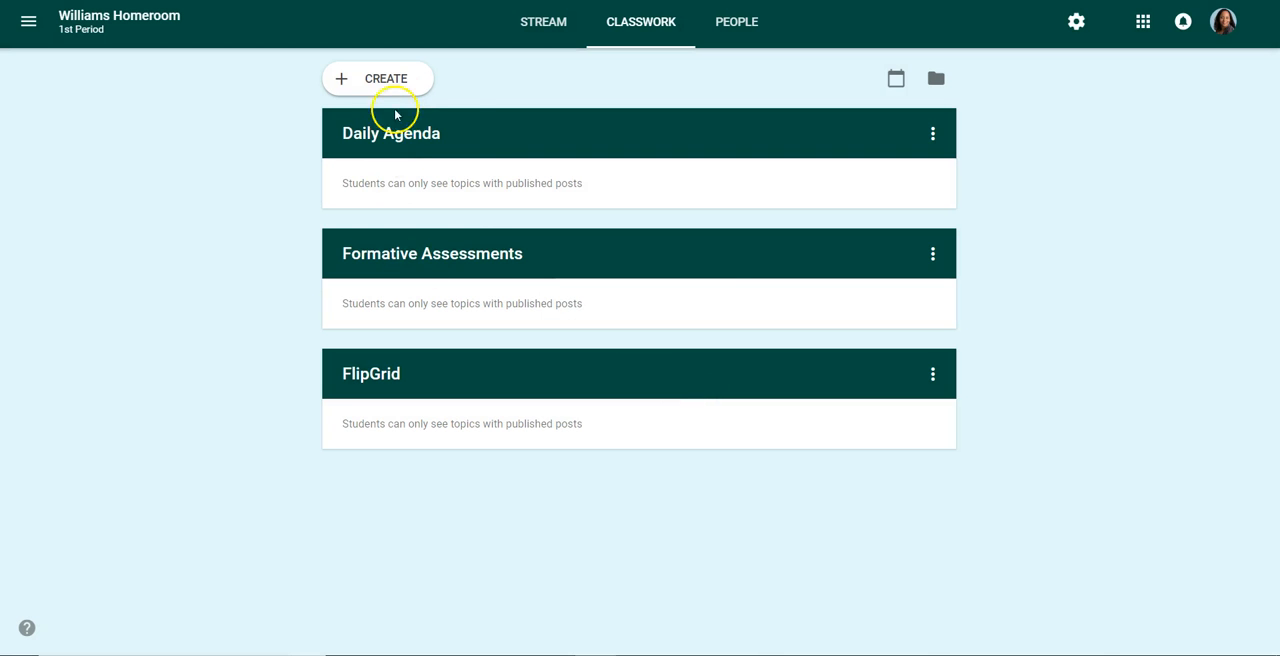
Add a fourth Classwork topic named Class Assignments
left_click(395, 82)
left_click(390, 280)
left_click(366, 86)
left_click(373, 282)
type("c")
key("BackSpace")
type("Class Assignments")
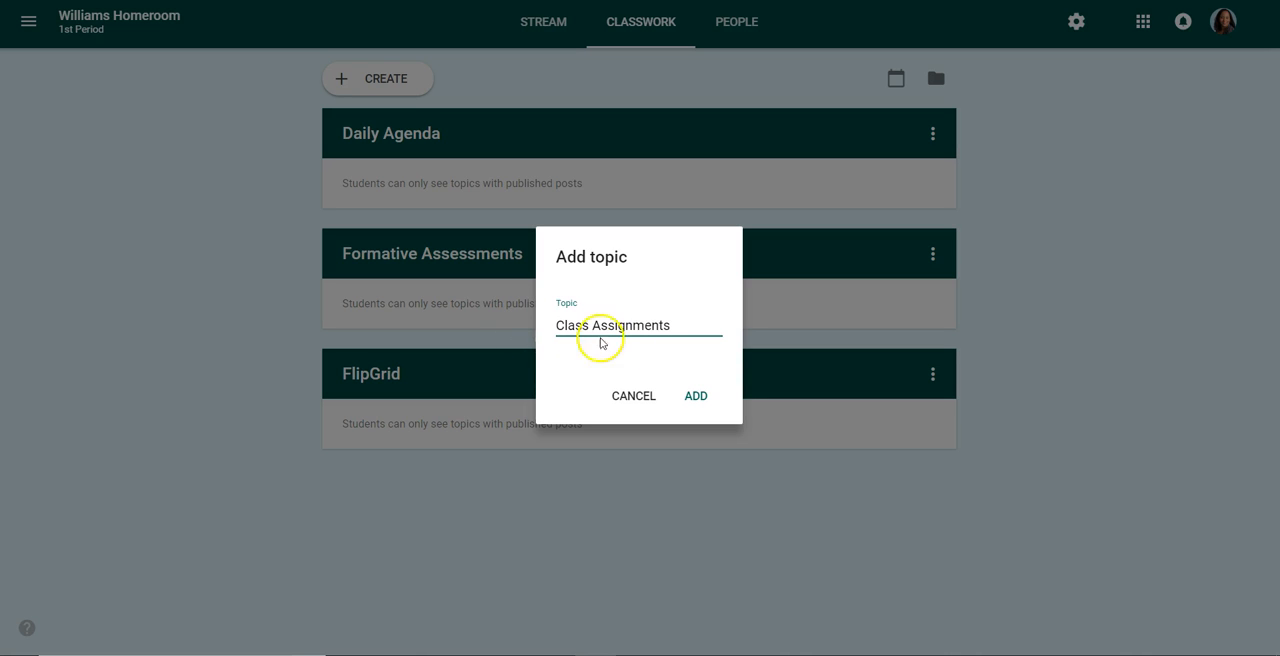
left_click(697, 398)
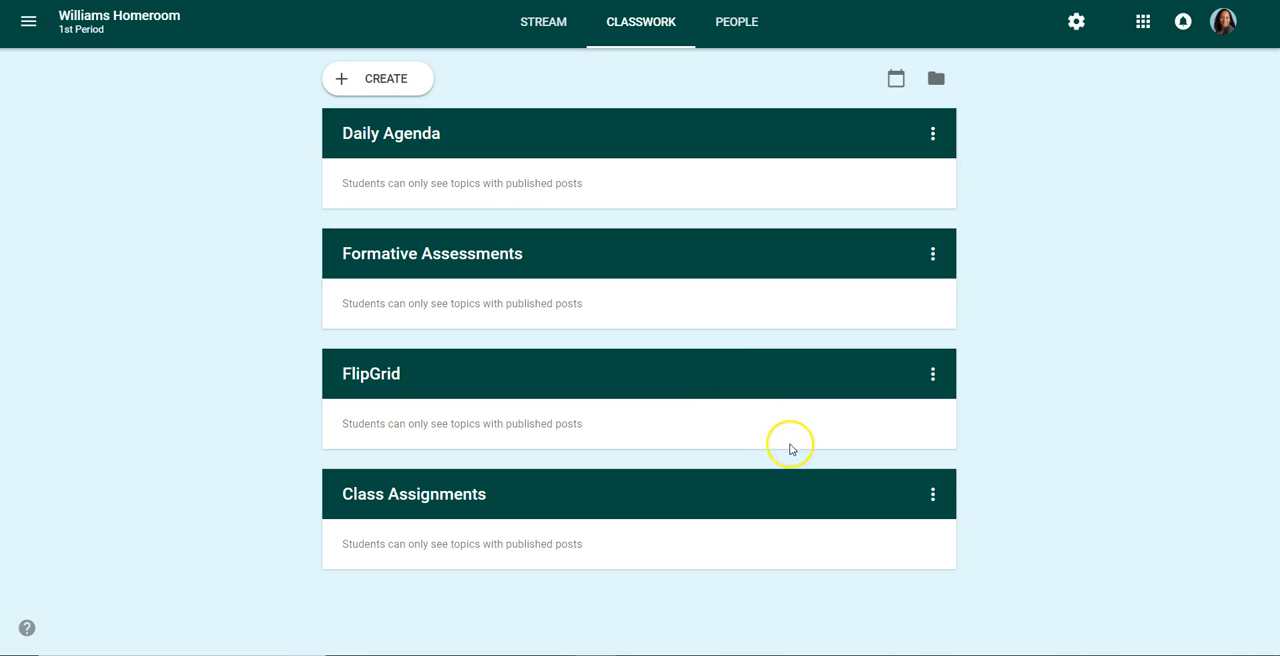
left_click(934, 134)
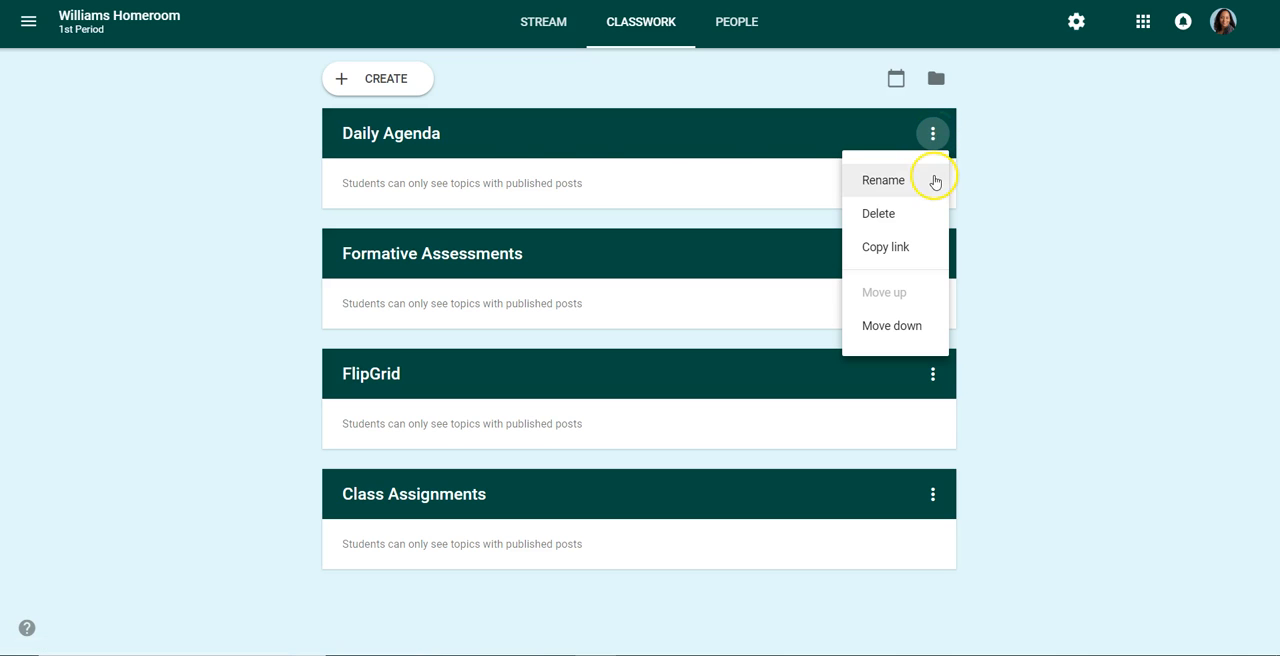
left_click(793, 147)
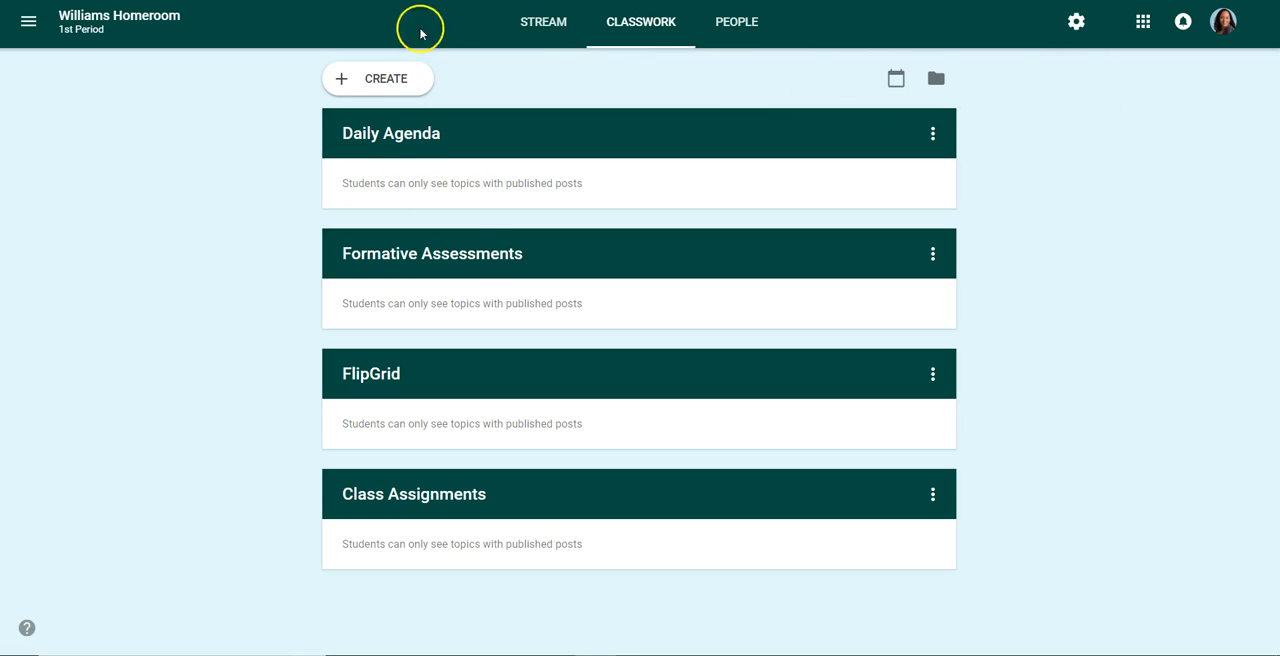
Start a new Material post and assign it to the Daily Agenda topic
left_click(350, 84)
left_click(422, 208)
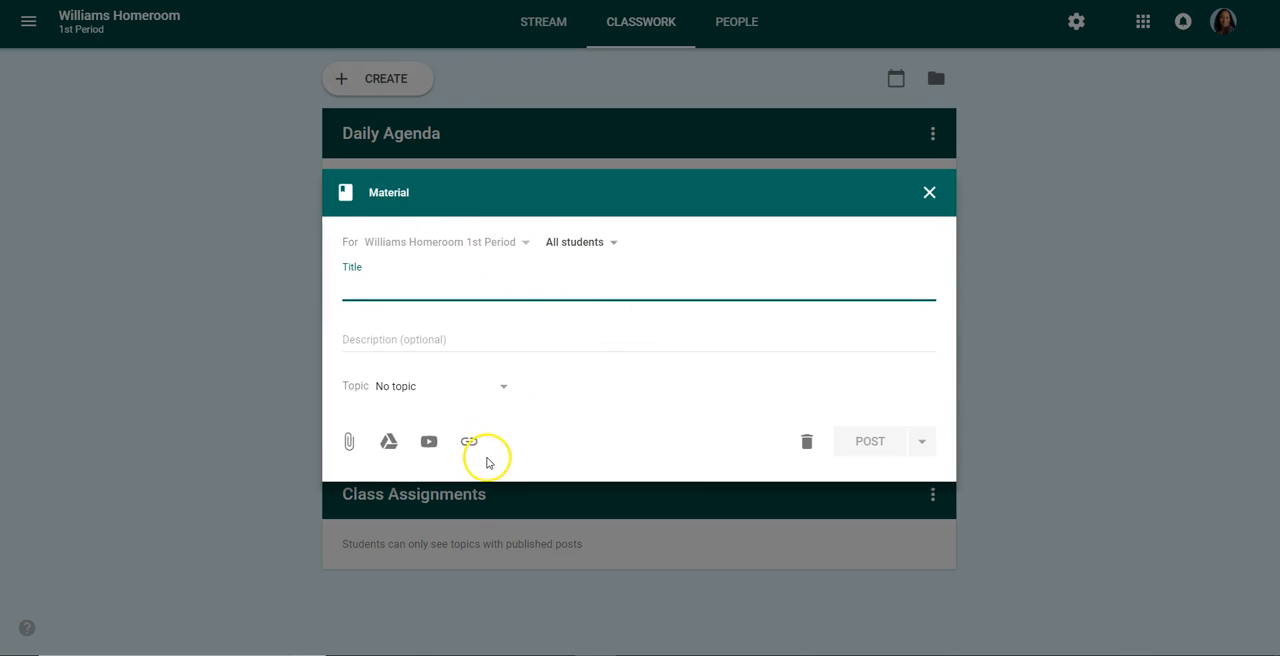
left_click(505, 391)
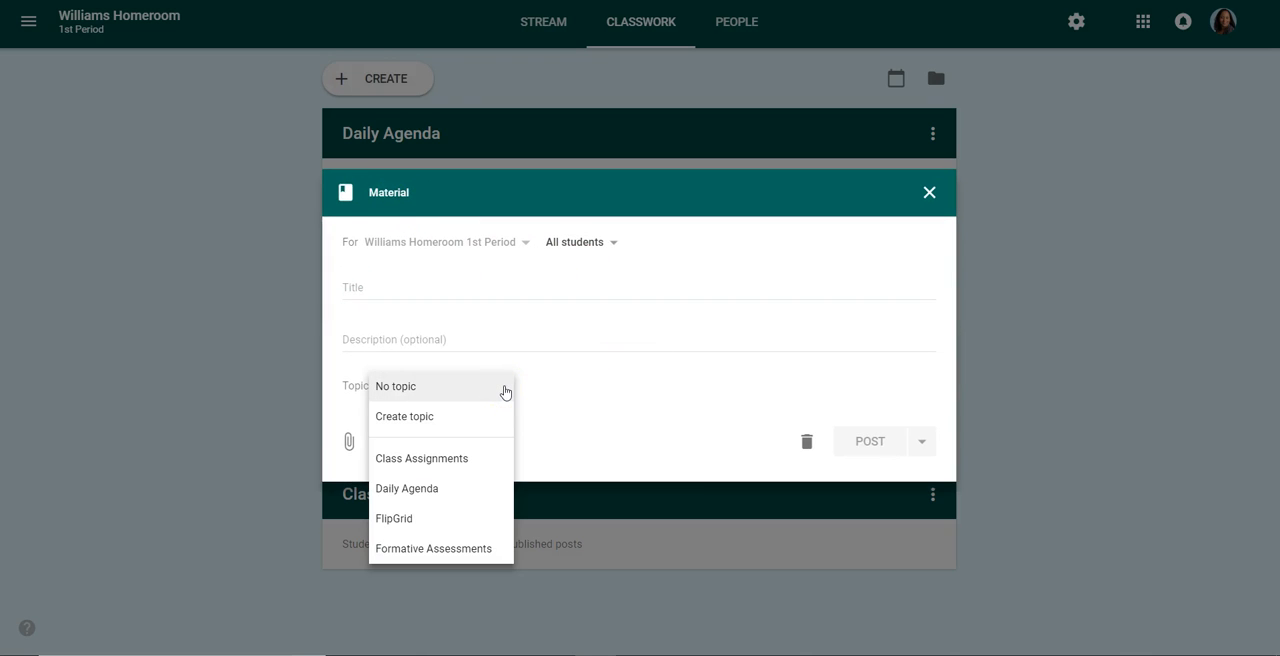
left_click(430, 494)
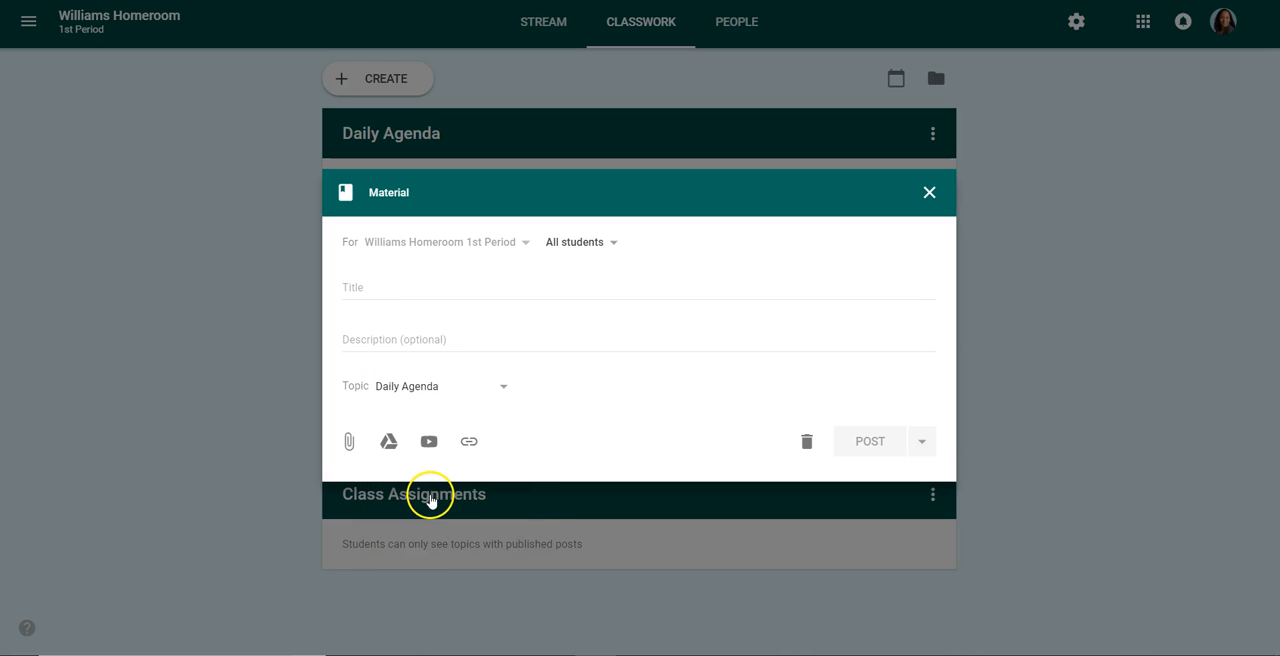
Open the Google Drive attachment picker for the material and browse the files in My Drive
left_click(390, 443)
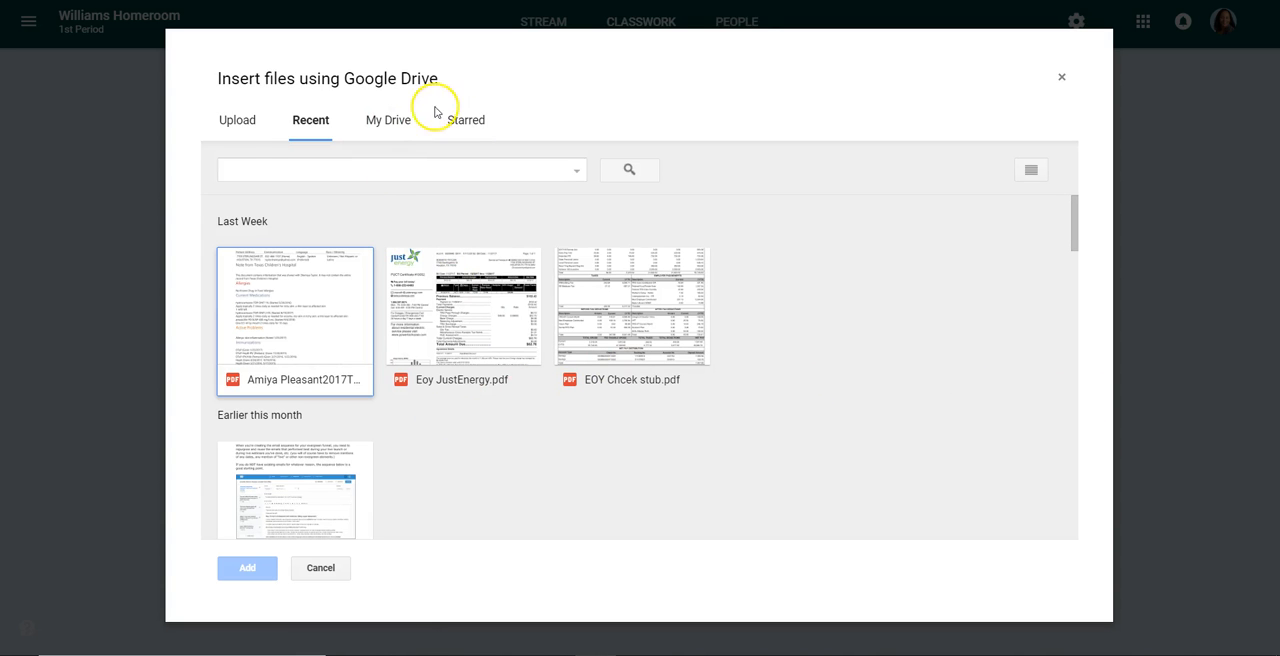
left_click(232, 121)
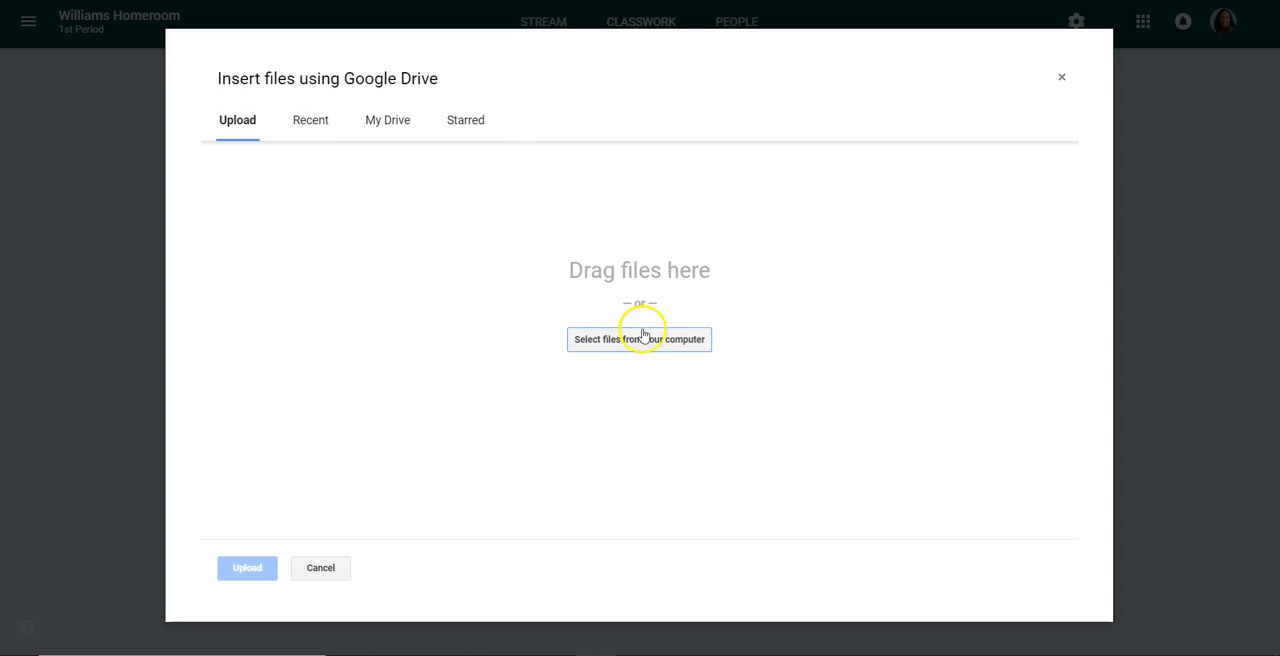
left_click(378, 122)
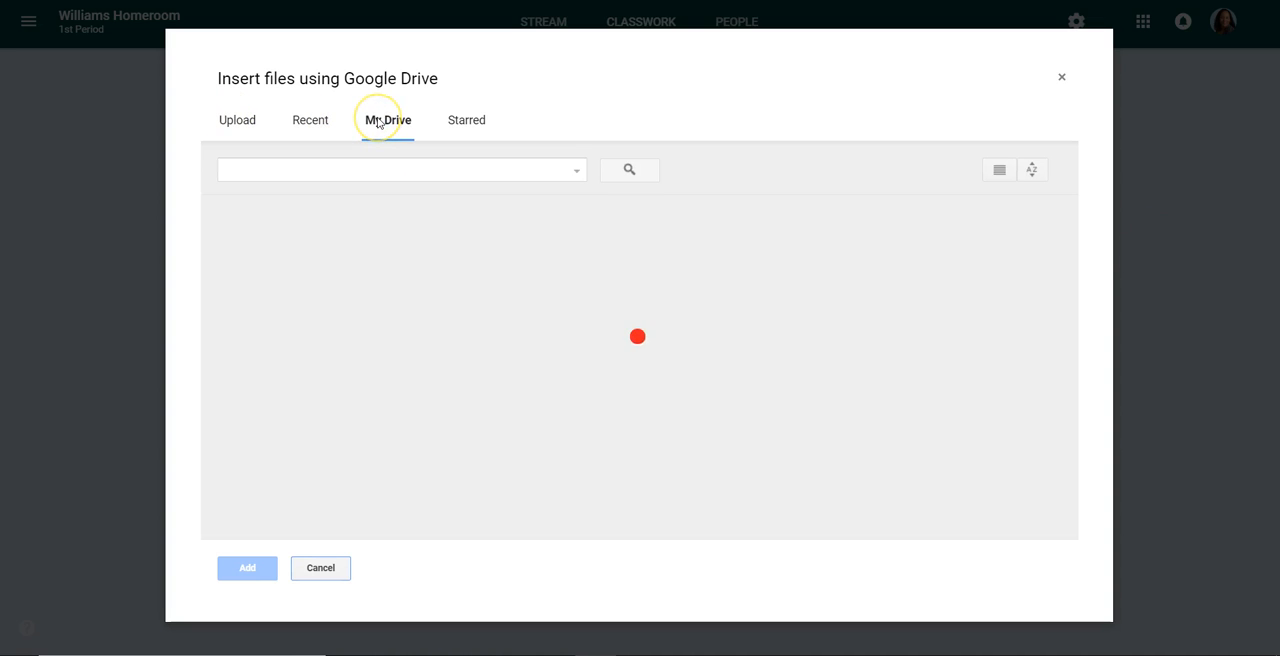
scroll(909, 360, "down", 7)
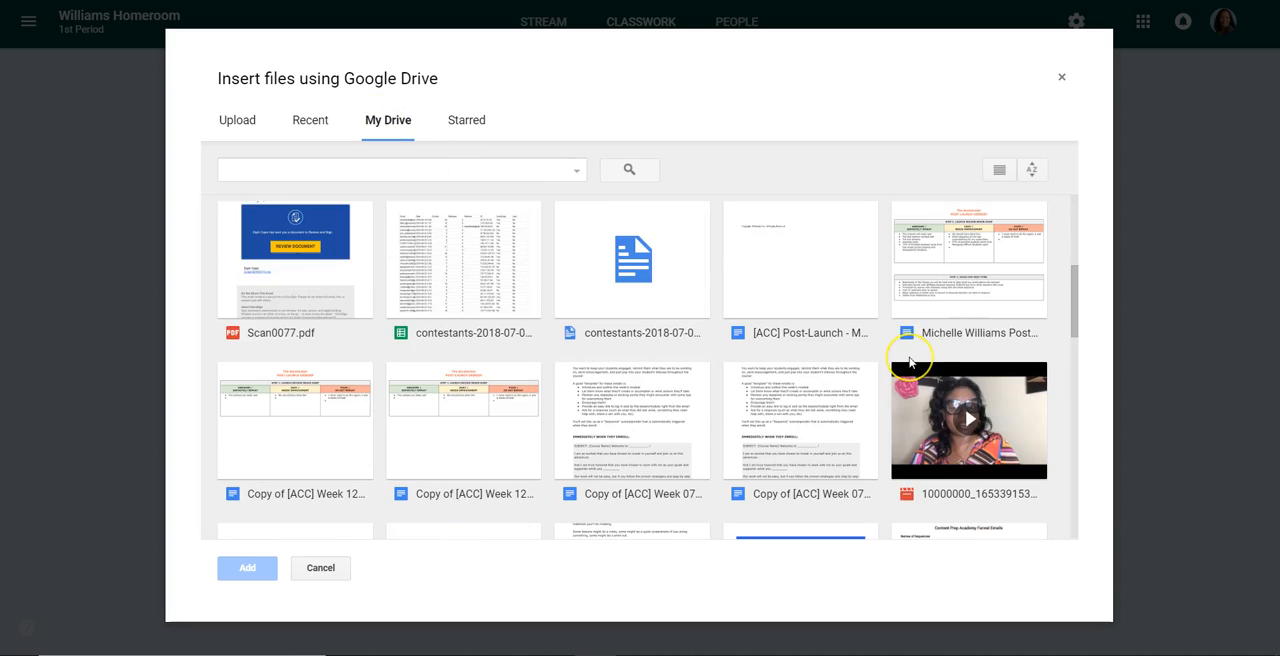
scroll(909, 360, "down", 6)
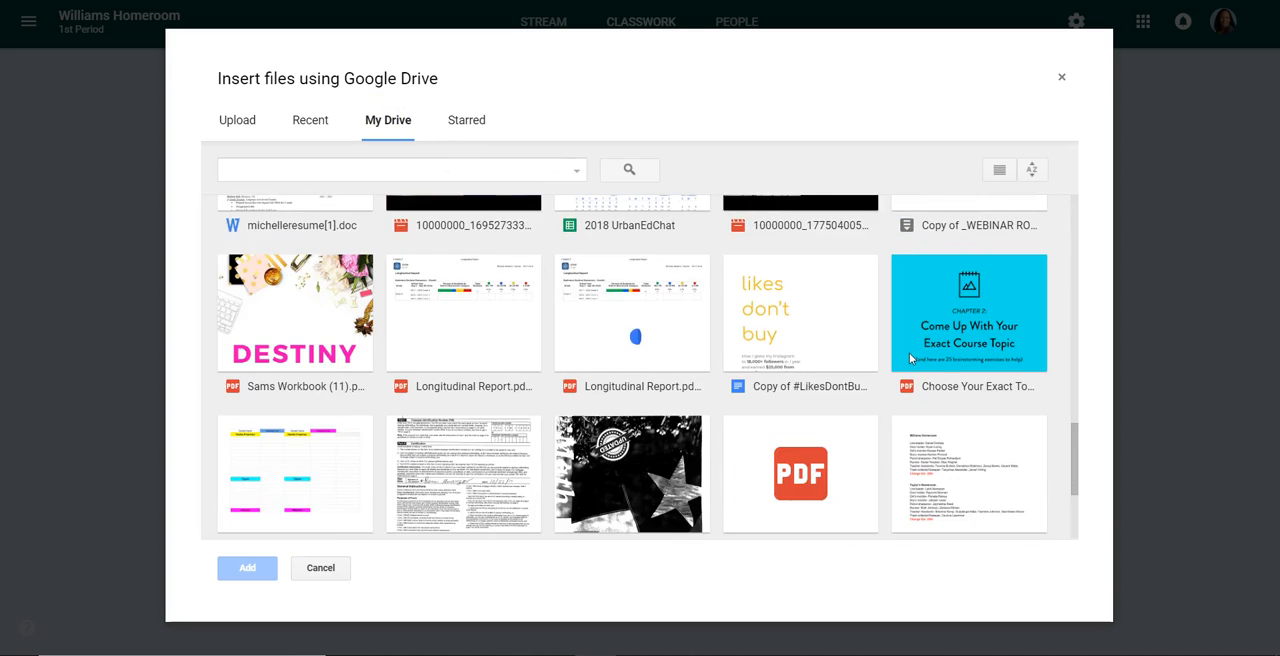
scroll(909, 360, "down", 8)
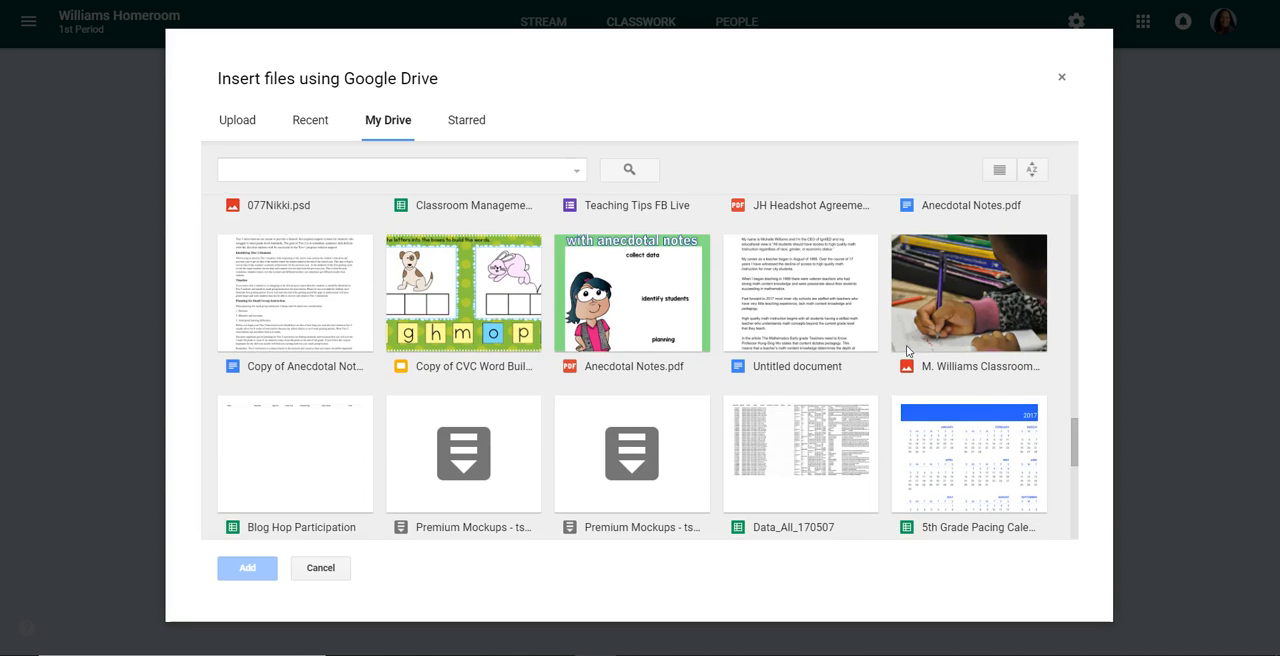
scroll(907, 352, "down", 4)
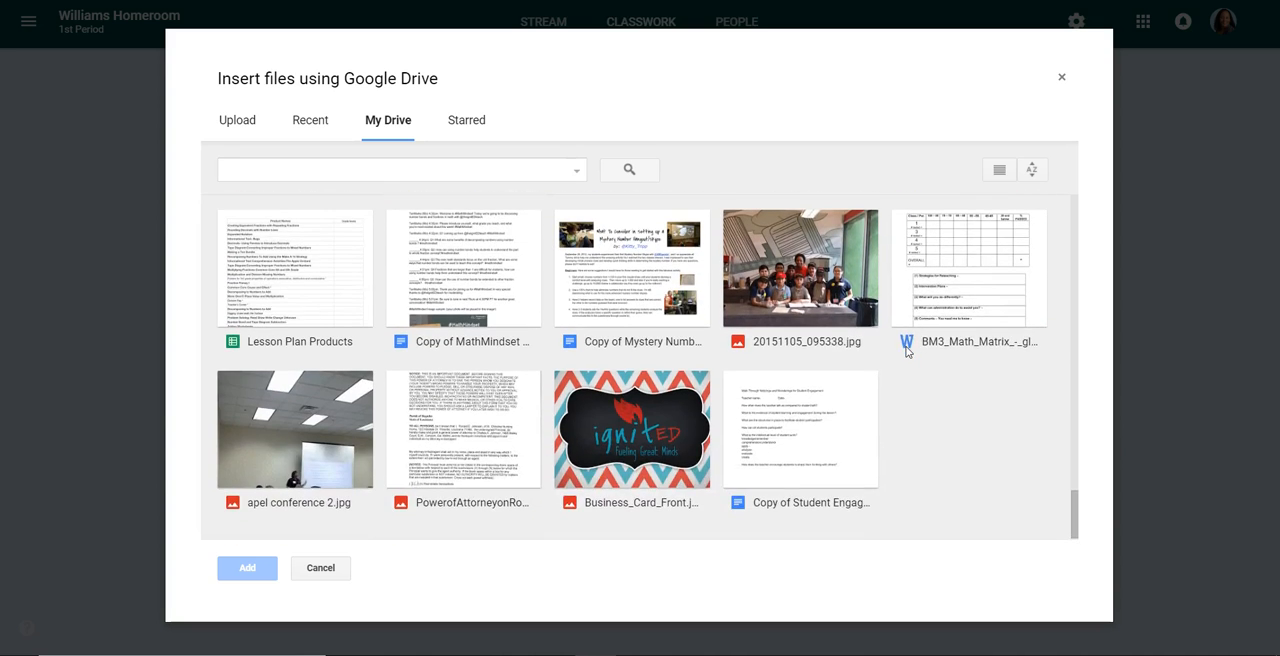
scroll(907, 352, "up", 2)
scroll(907, 352, "up", 2)
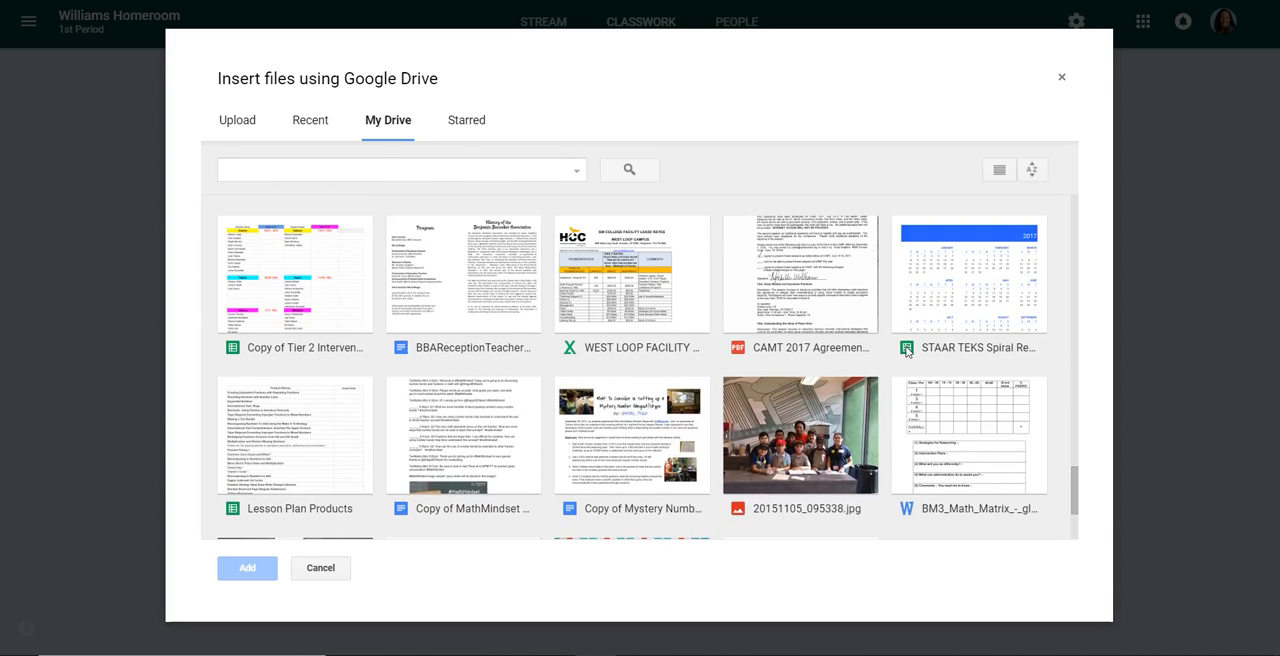
scroll(907, 352, "up", 5)
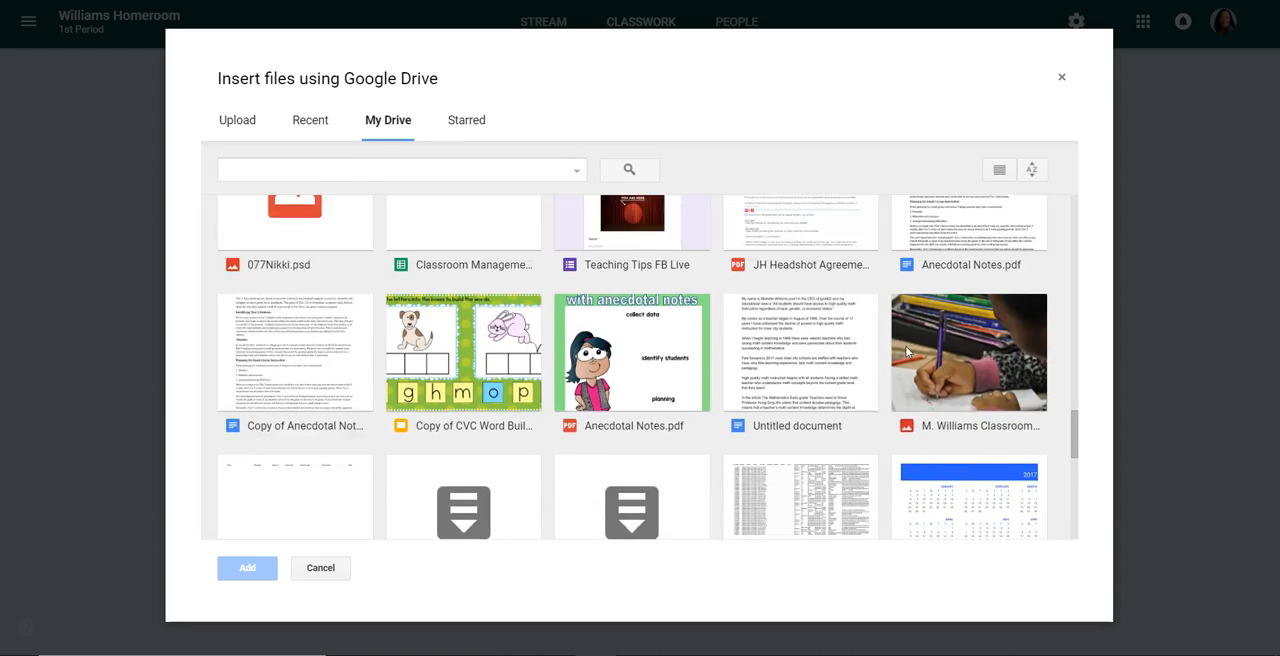
scroll(907, 352, "up", 2)
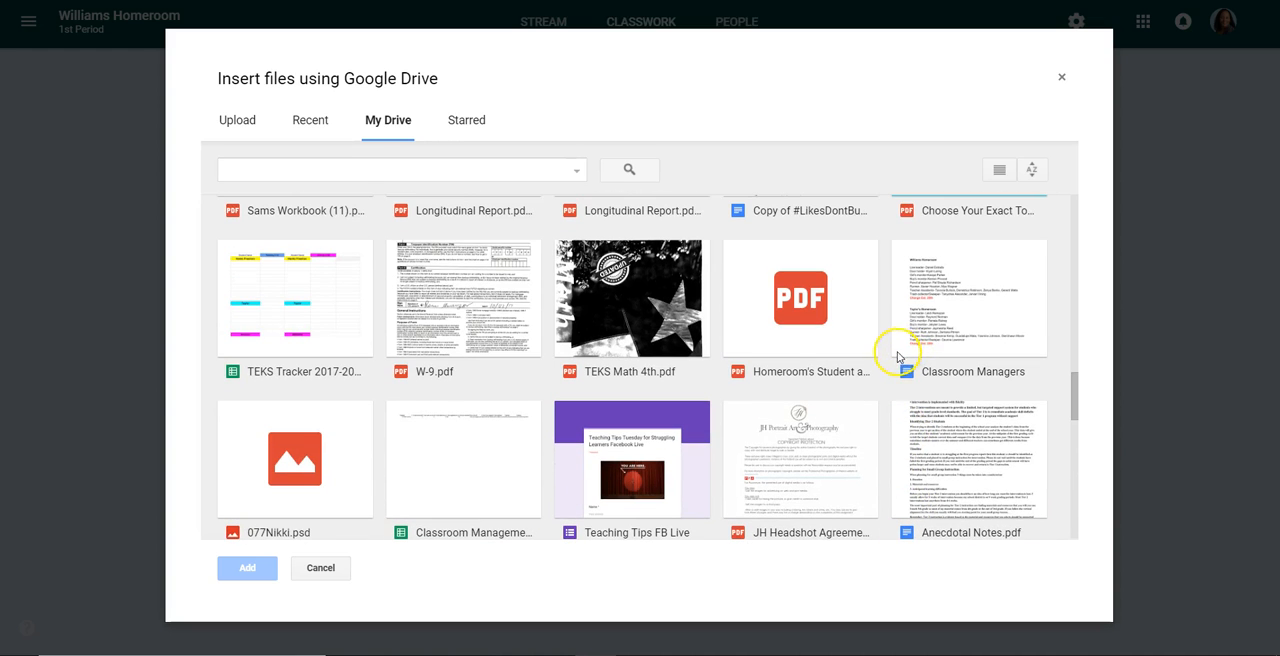
scroll(897, 357, "up", 4)
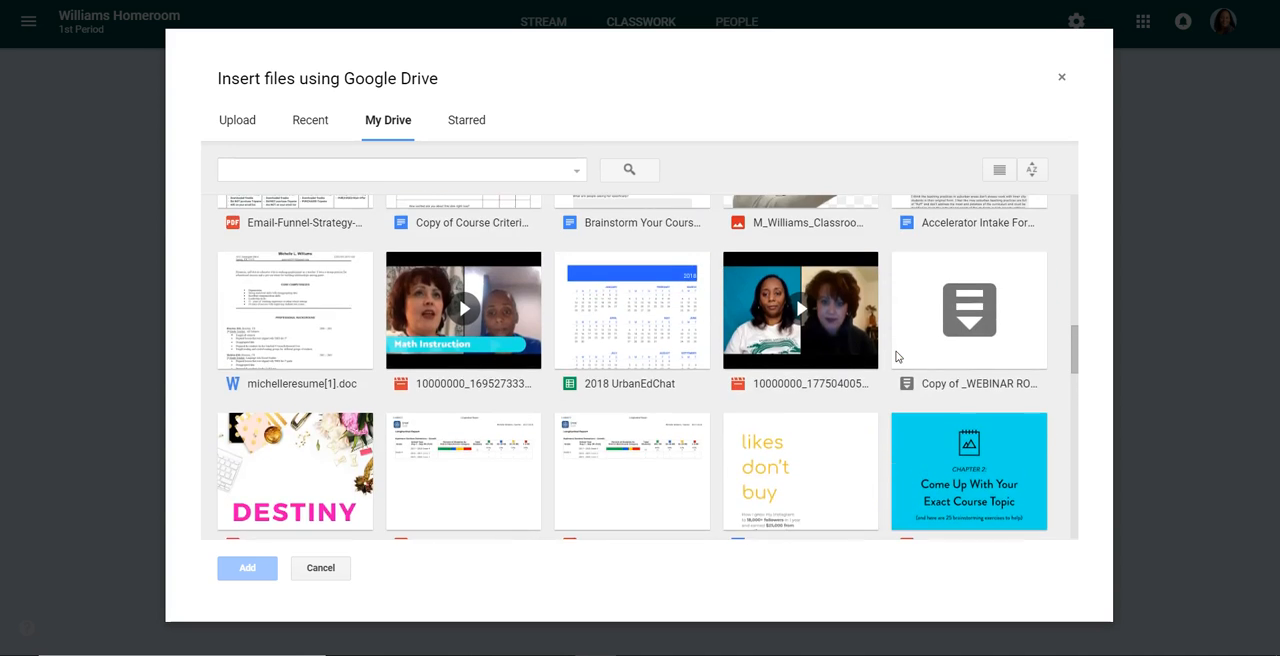
scroll(895, 357, "up", 4)
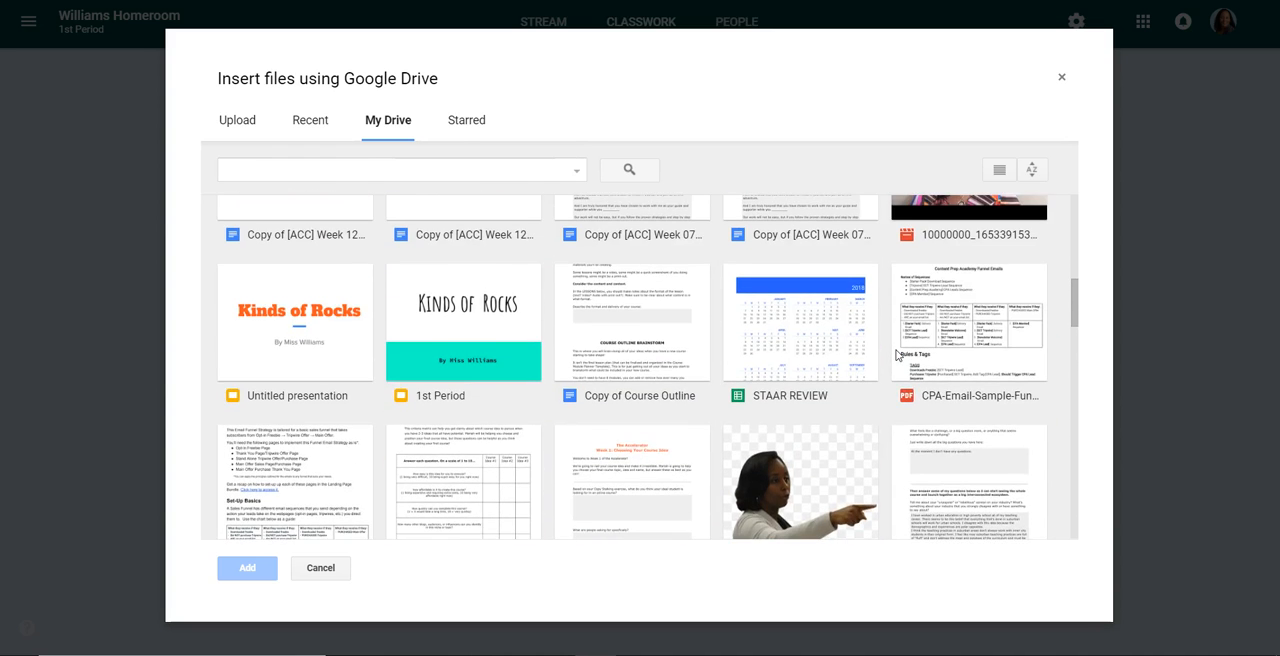
scroll(897, 354, "up", 6)
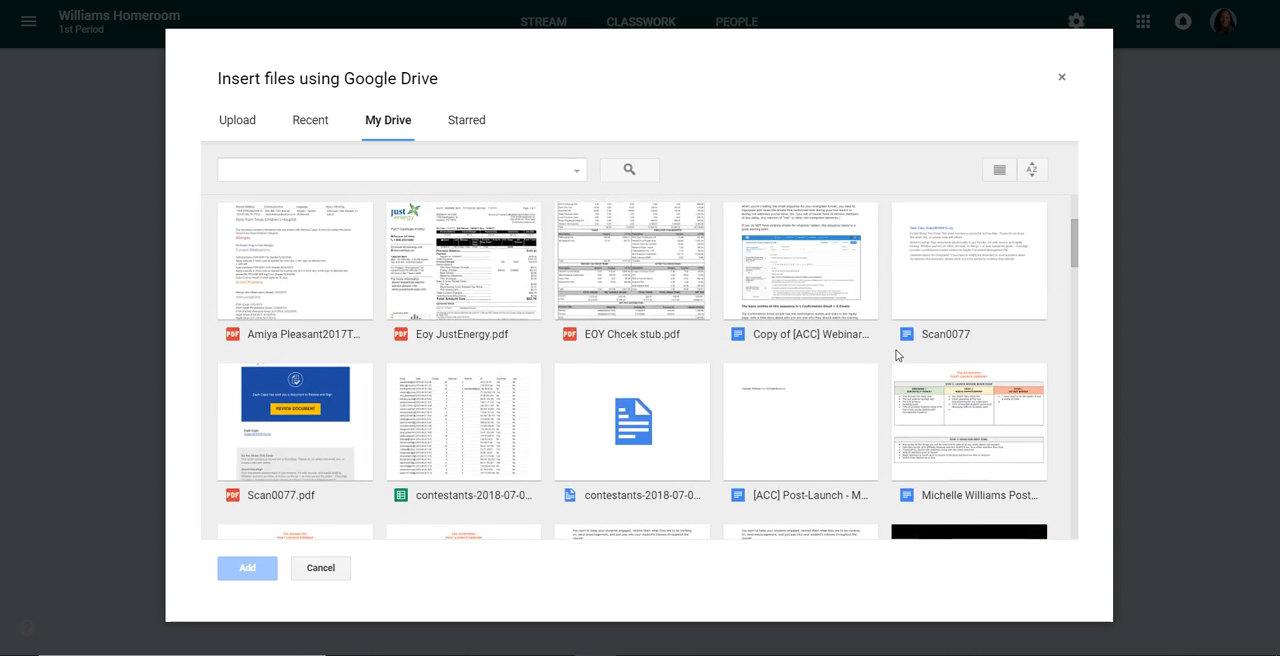
scroll(897, 355, "up", 3)
Browse the Classroom and Flipped Lessons folders in the Drive picker for a file to attach
left_click(322, 316)
double_click(323, 316)
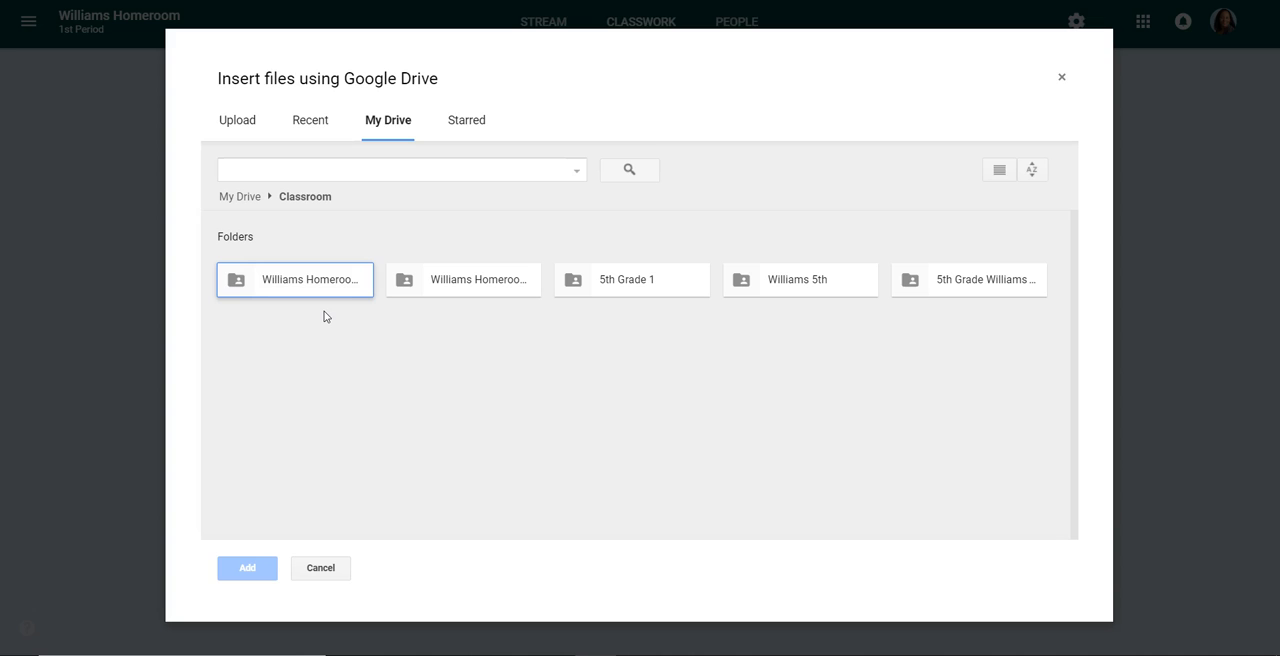
double_click(313, 289)
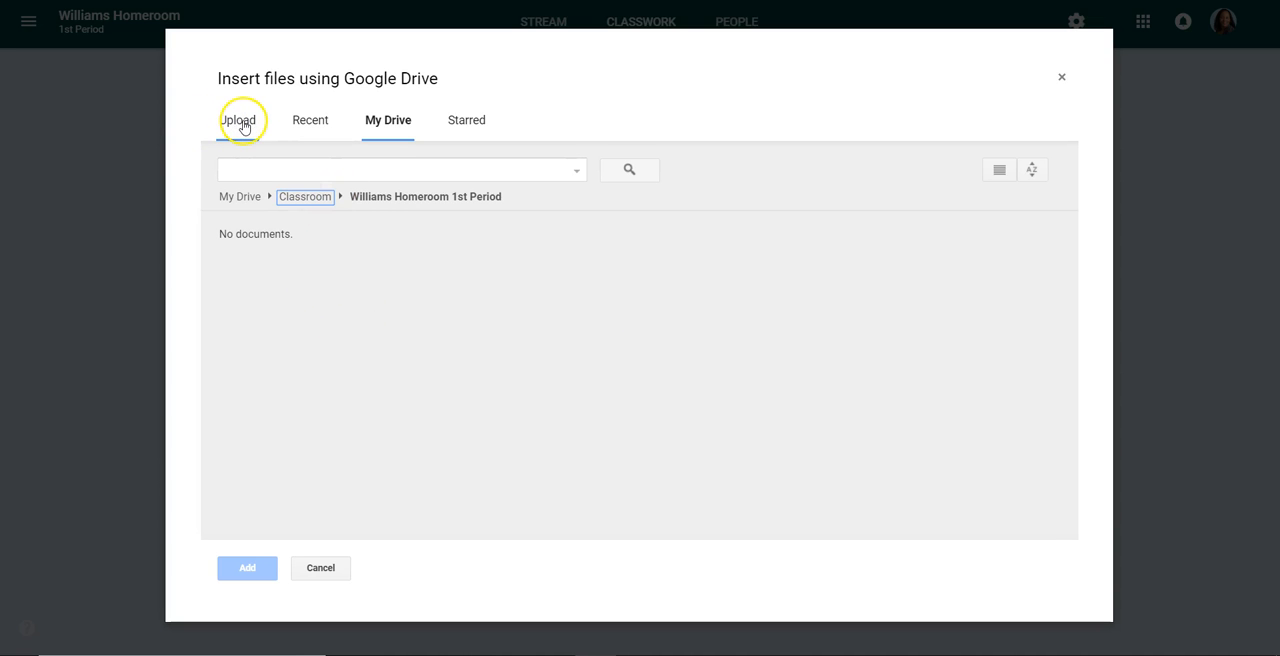
left_click(387, 124)
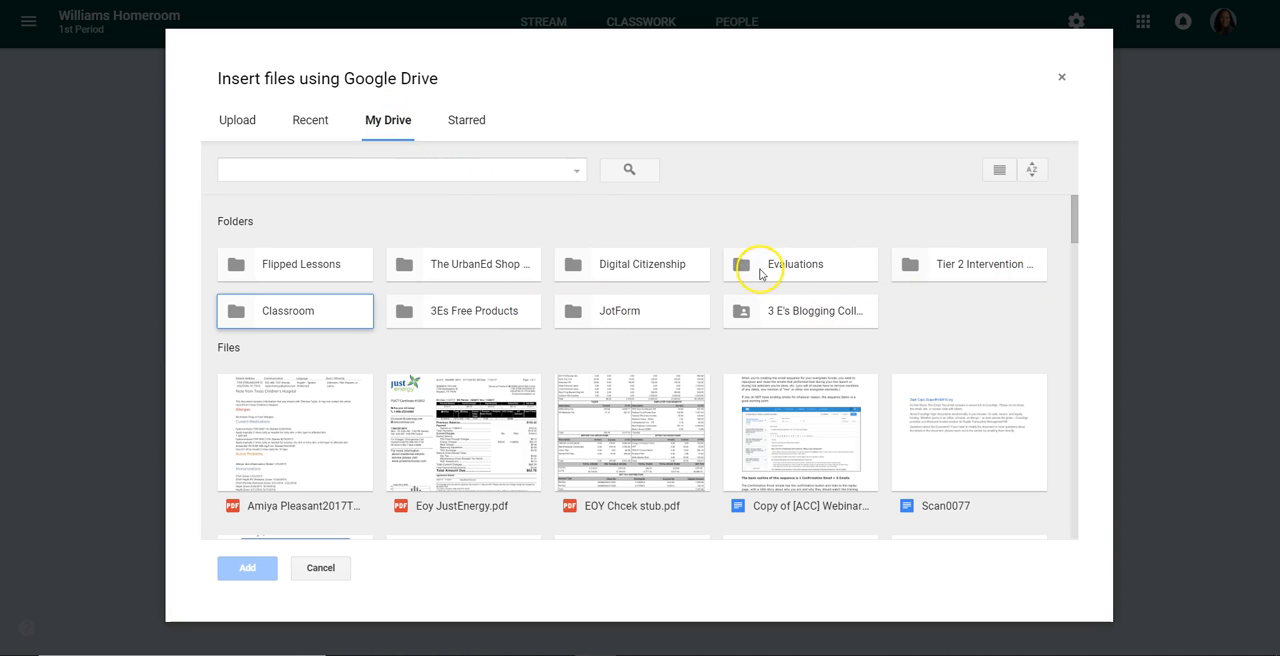
double_click(301, 262)
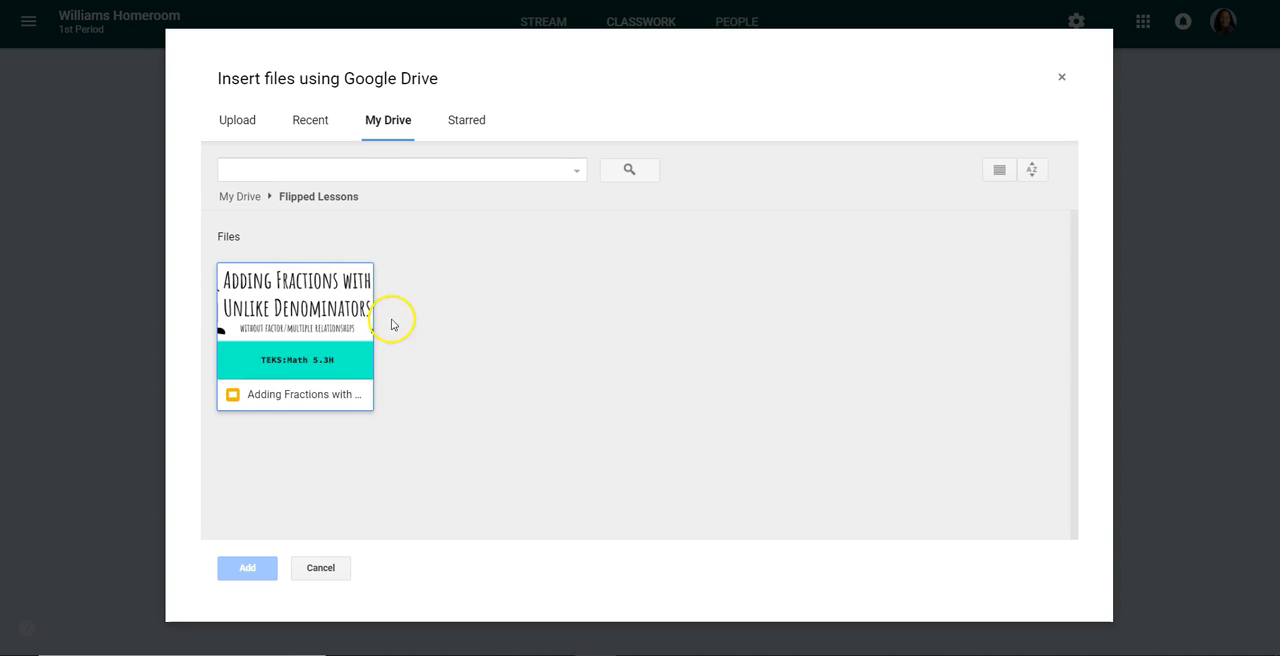
left_click(246, 124)
left_click(376, 127)
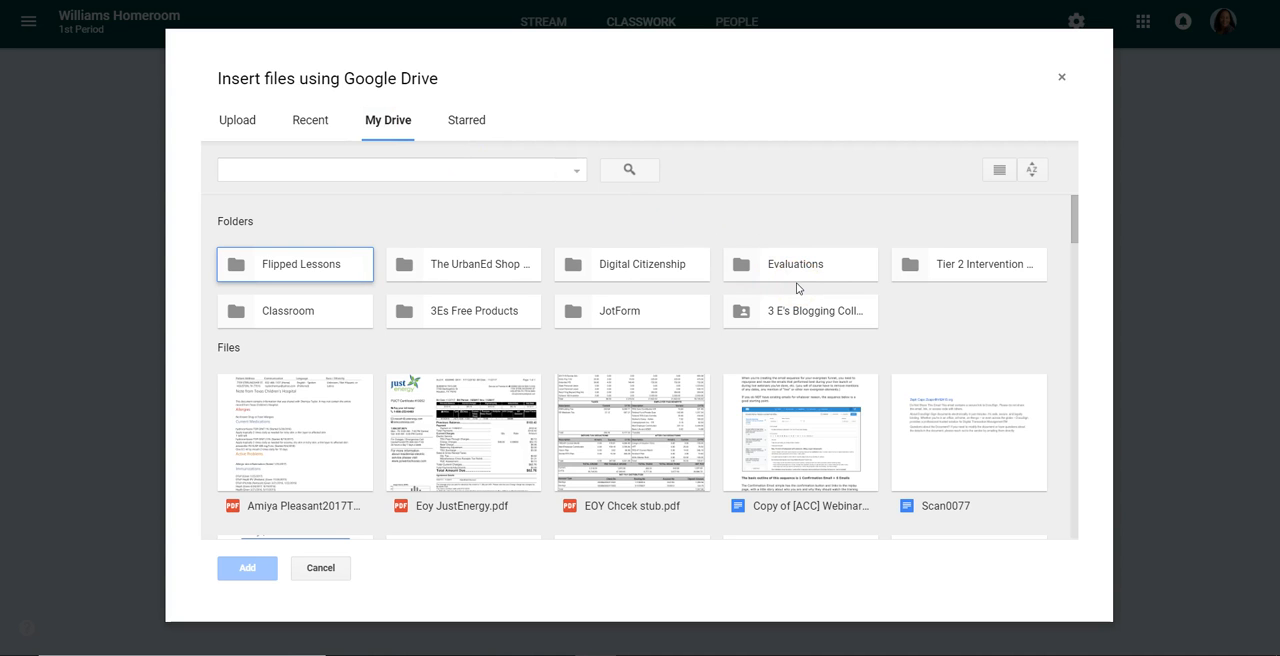
Look through the class subfolders inside the Classroom folder for documents to attach
scroll(743, 314, "down", 2)
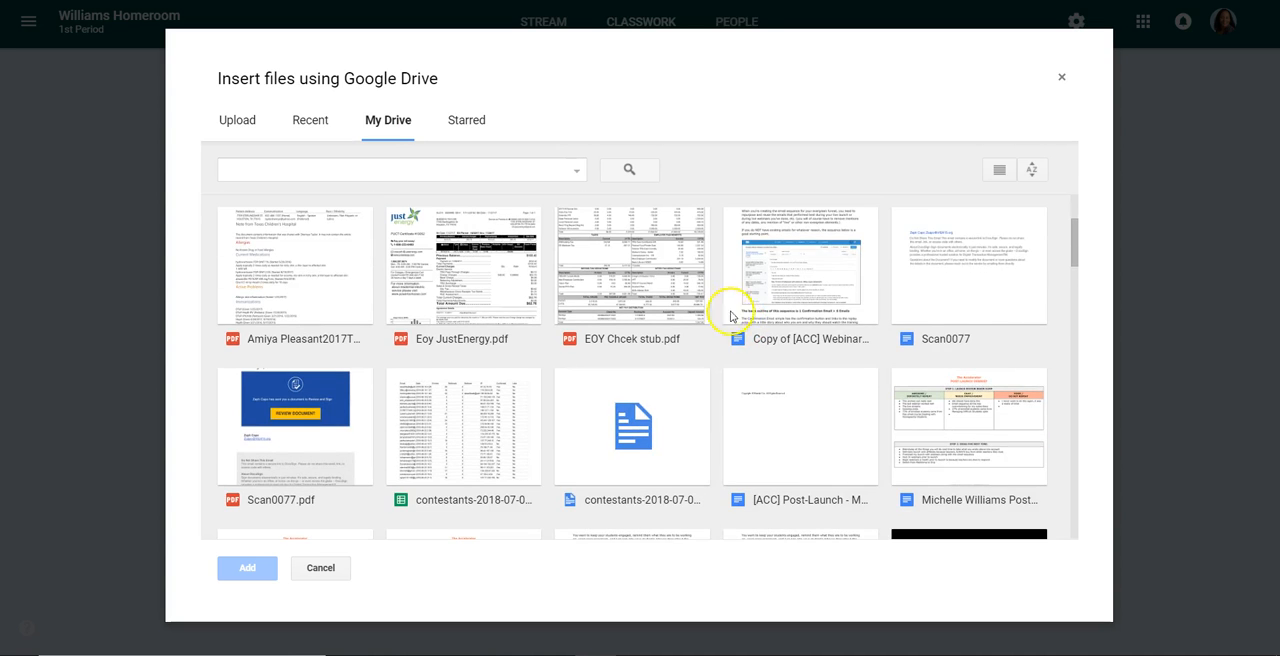
scroll(718, 313, "down", 1)
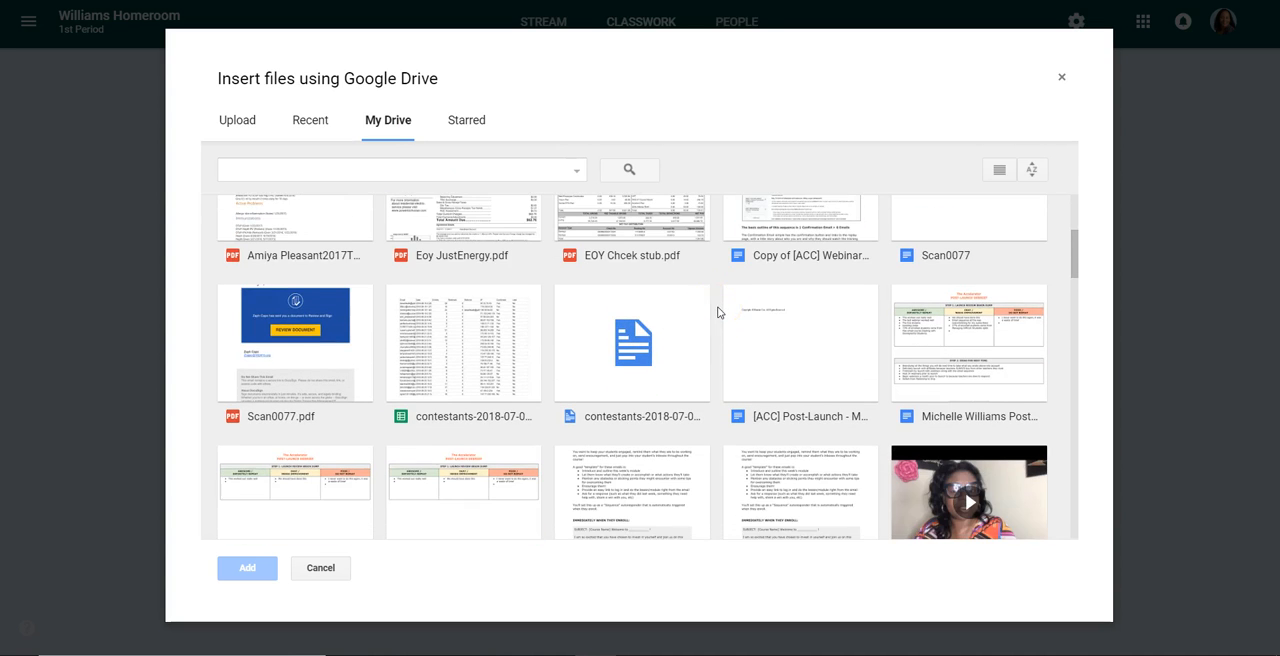
scroll(717, 313, "up", 3)
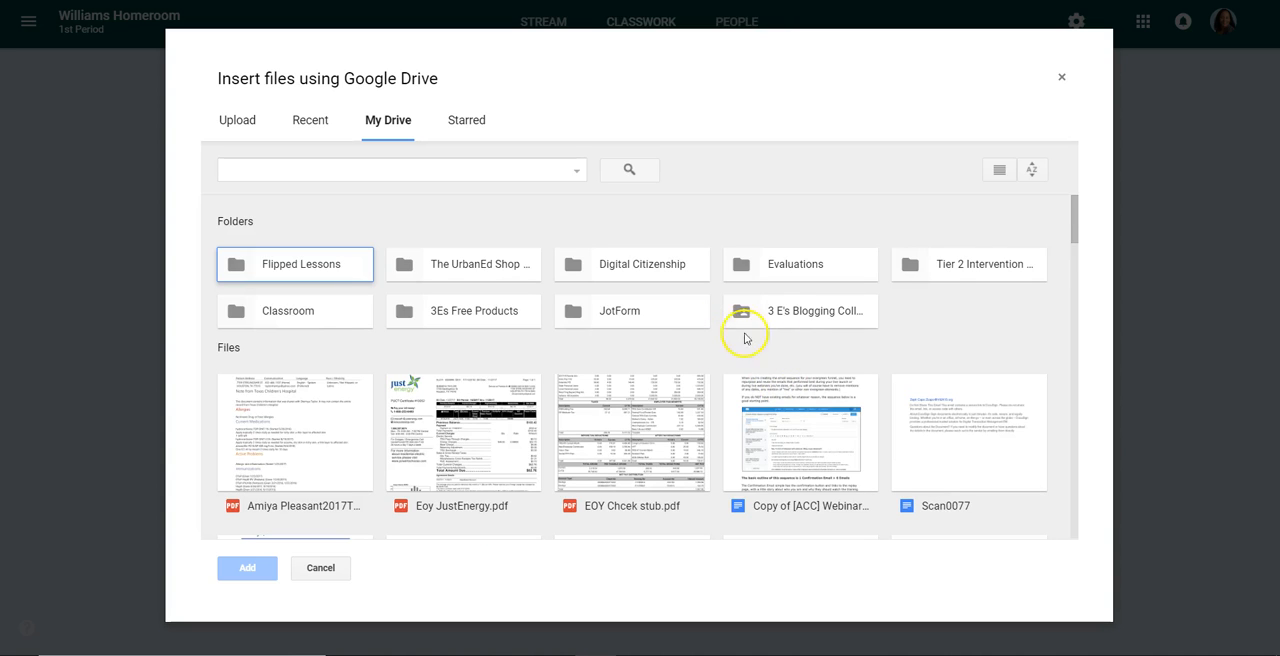
left_click(242, 318)
double_click(242, 318)
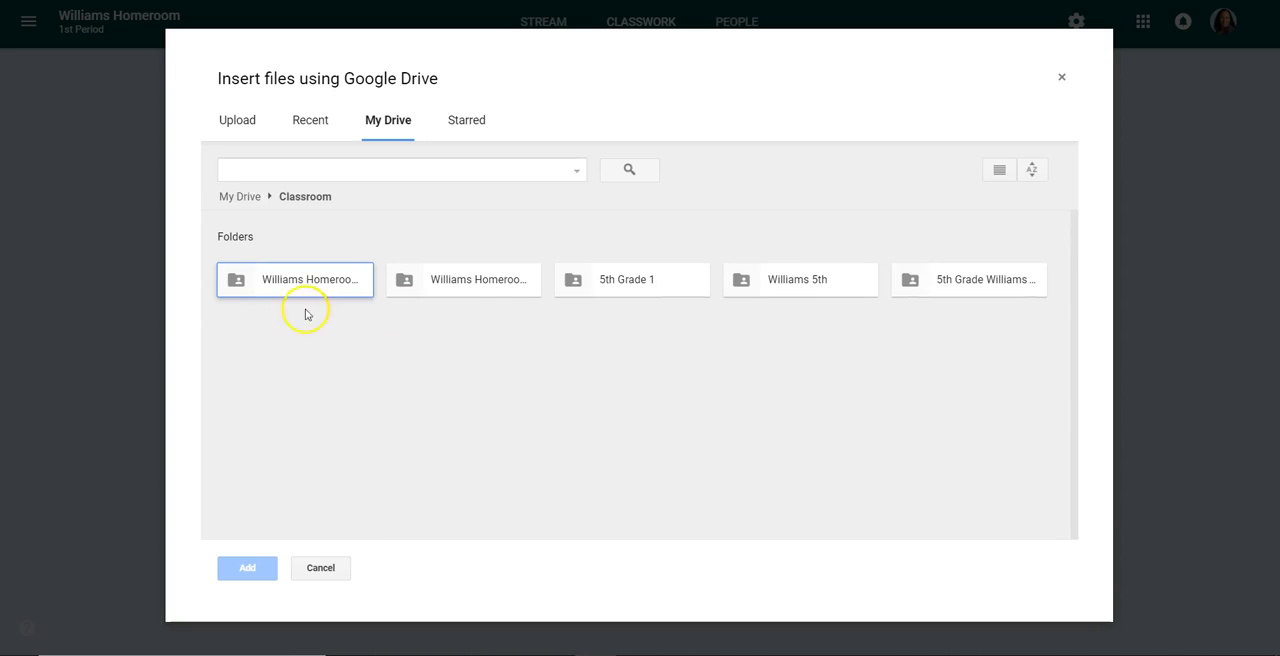
double_click(623, 290)
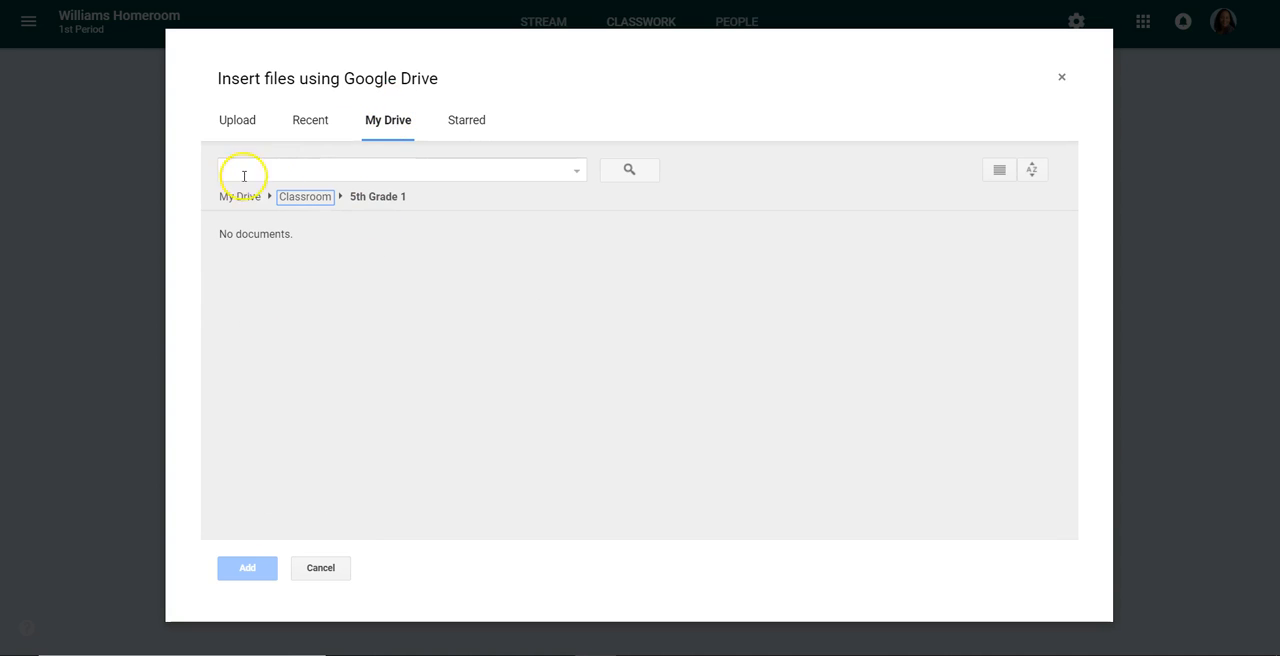
left_click(291, 197)
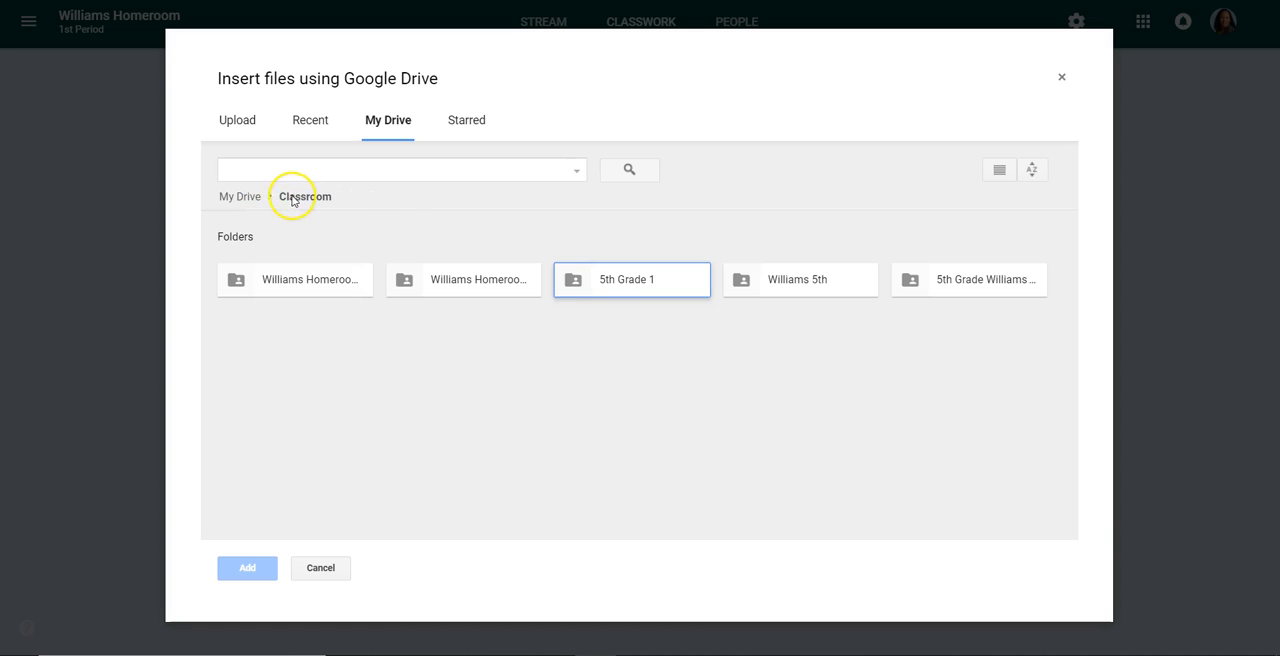
double_click(821, 277)
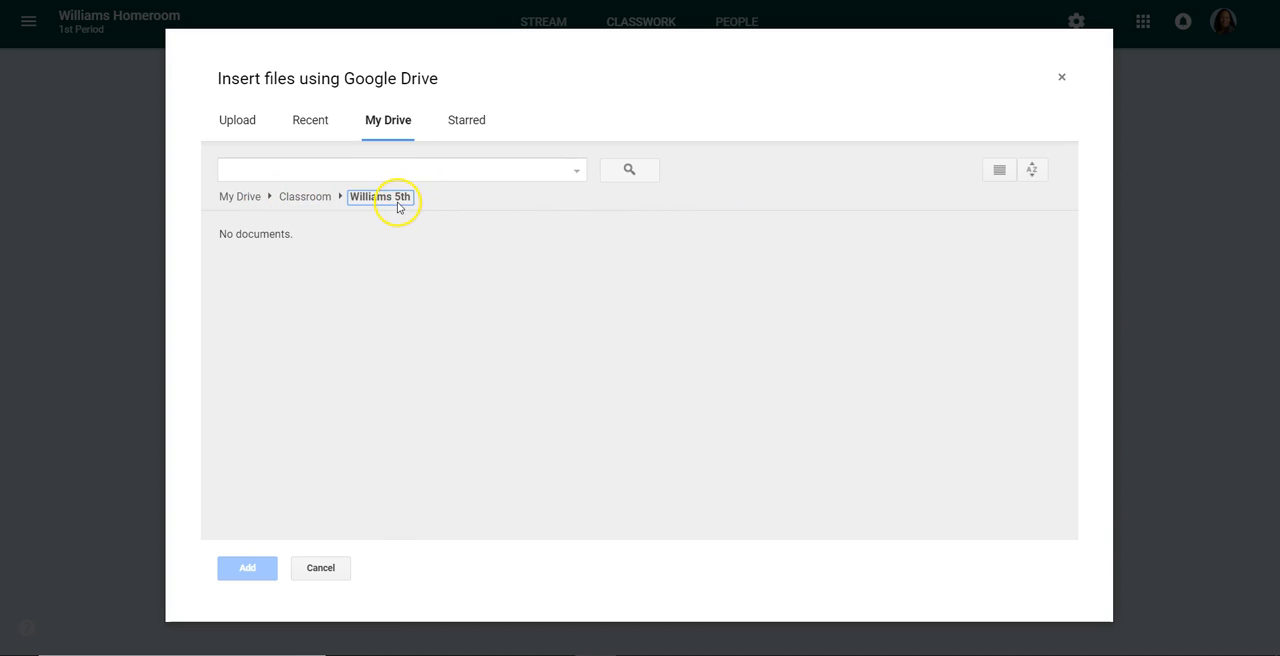
left_click(314, 197)
left_click(962, 286)
double_click(968, 290)
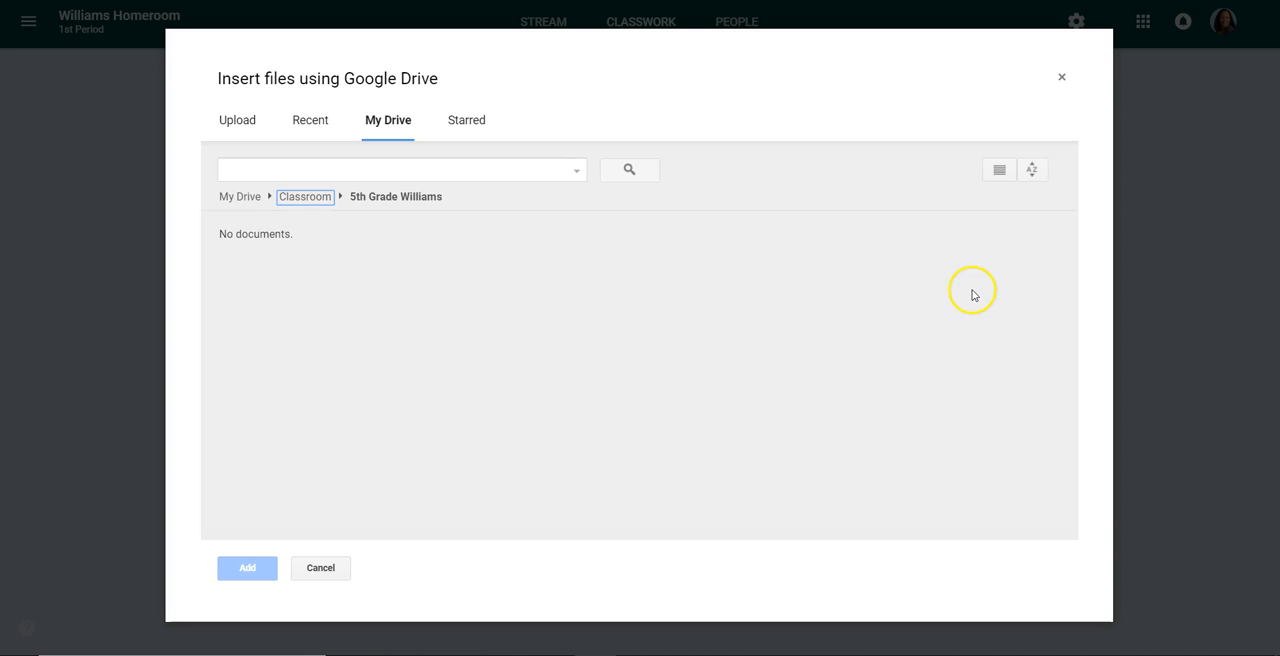
left_click(240, 197)
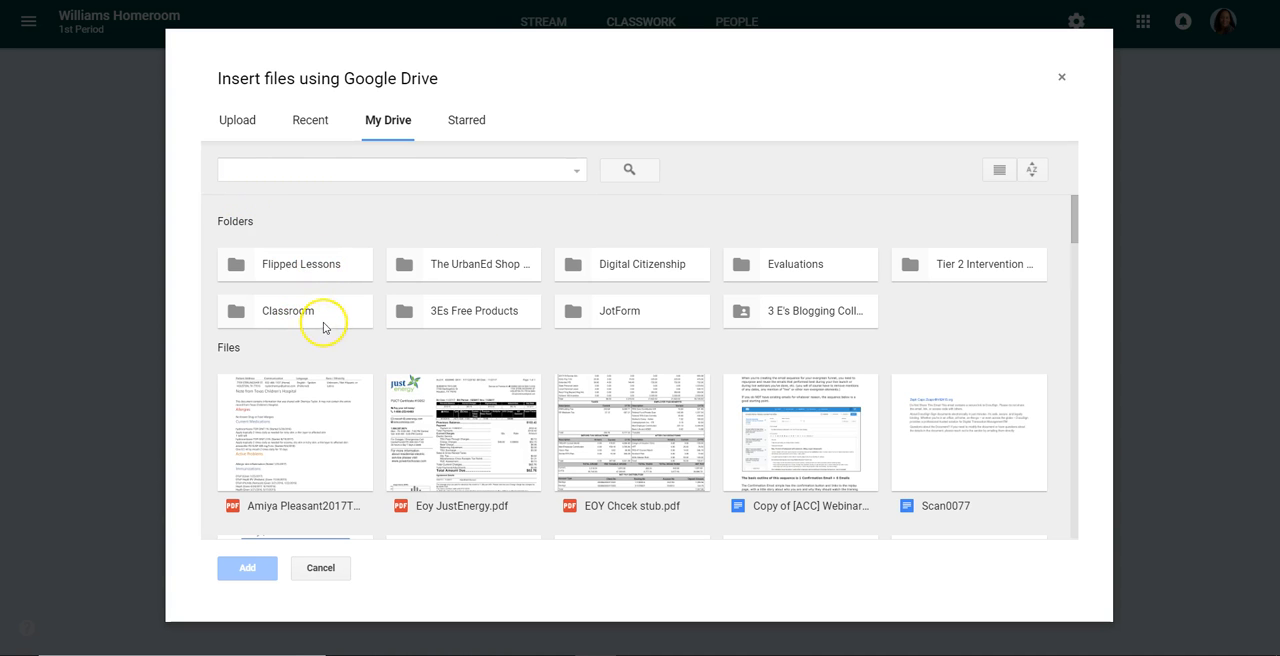
Attach the Kinds of Rocks slides file named 1st Period from My Drive to the material
scroll(528, 302, "down", 3)
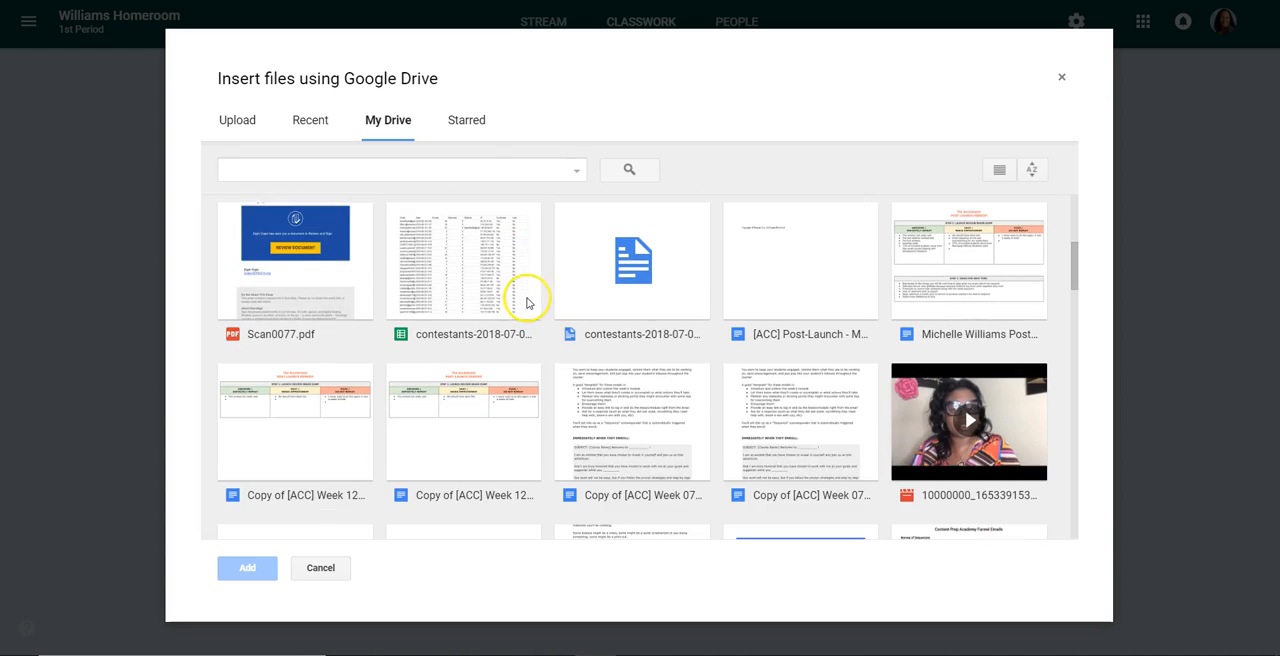
scroll(524, 298, "down", 3)
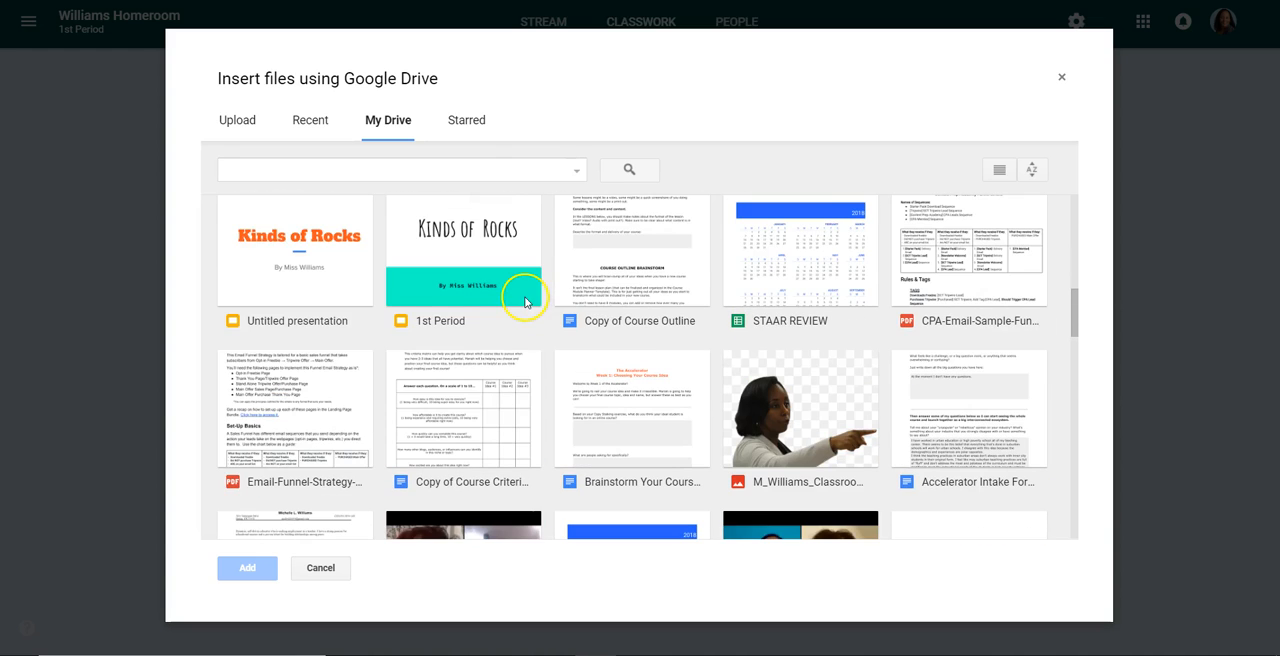
left_click(460, 277)
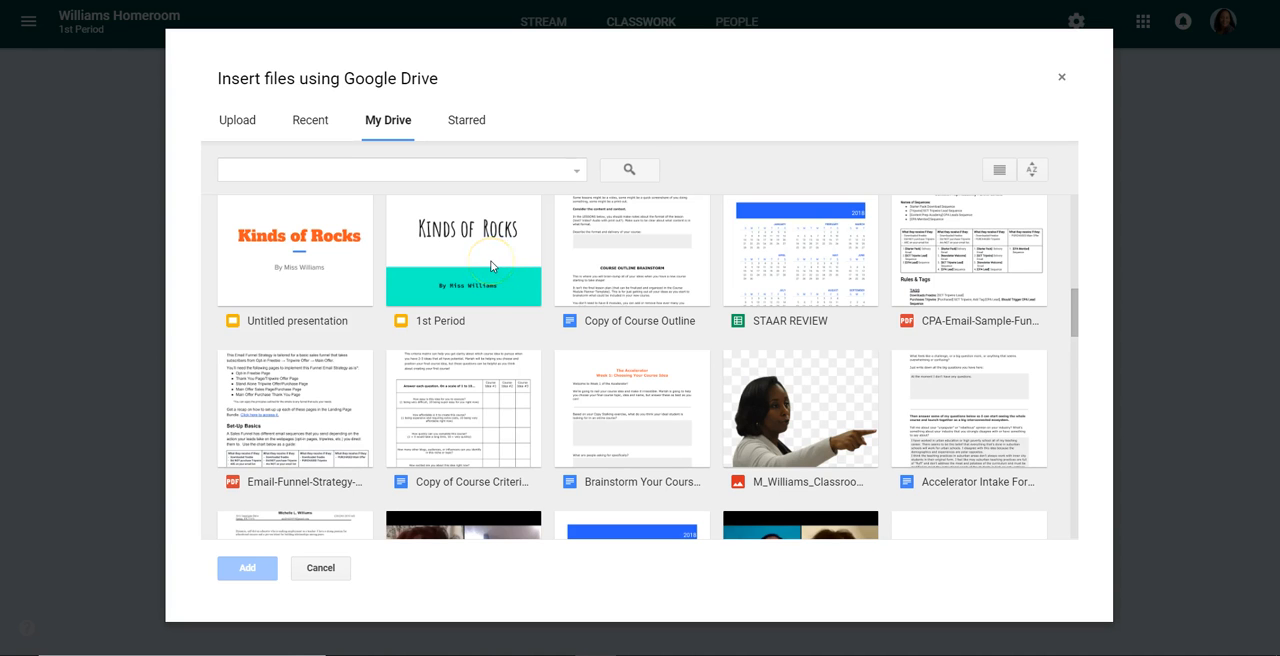
scroll(491, 266, "down", 2)
scroll(491, 266, "down", 3)
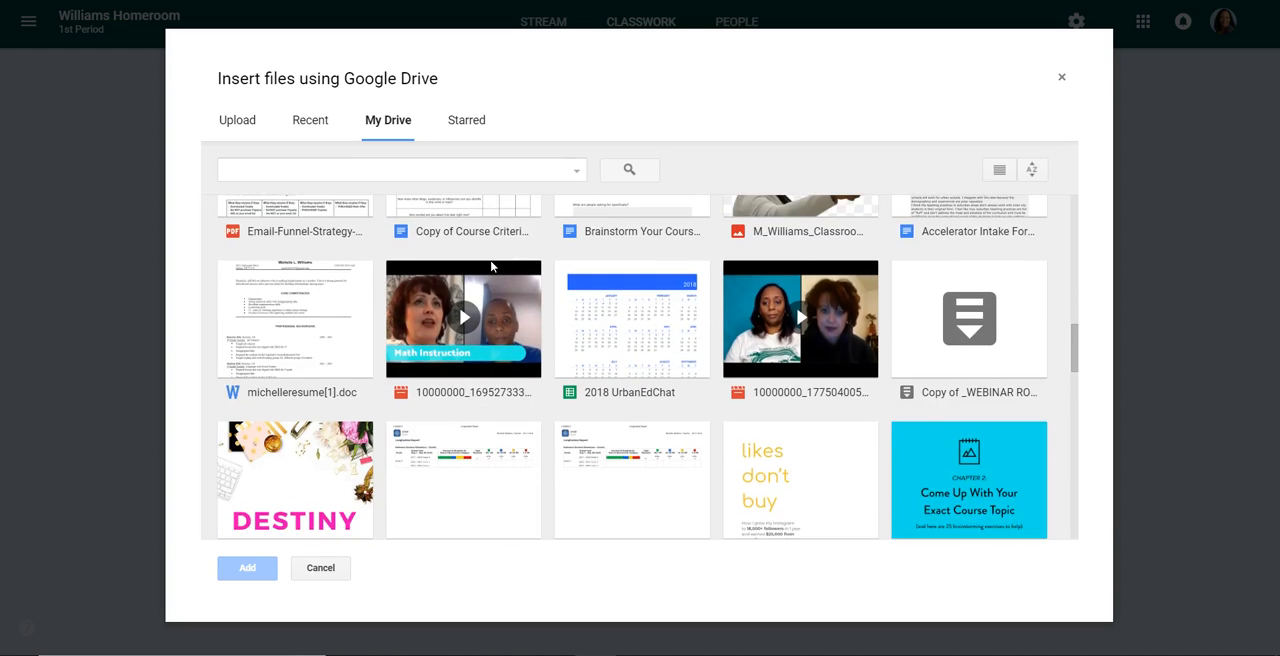
scroll(491, 266, "down", 3)
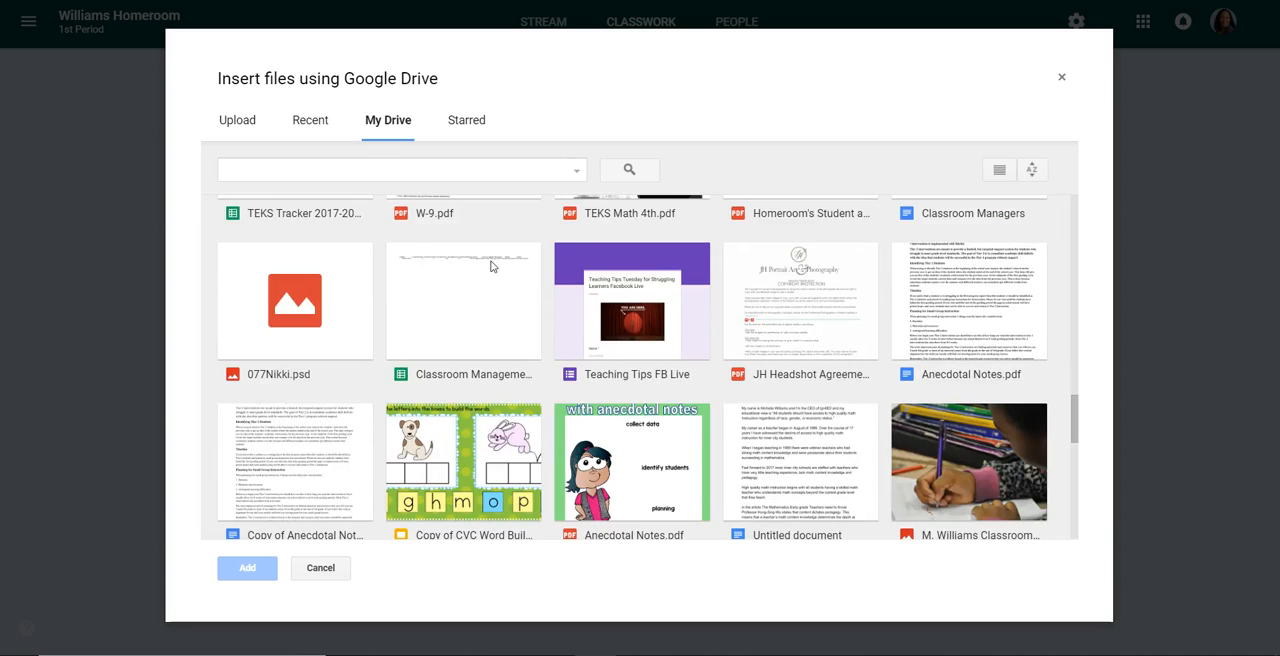
scroll(491, 266, "up", 8)
left_click(490, 262)
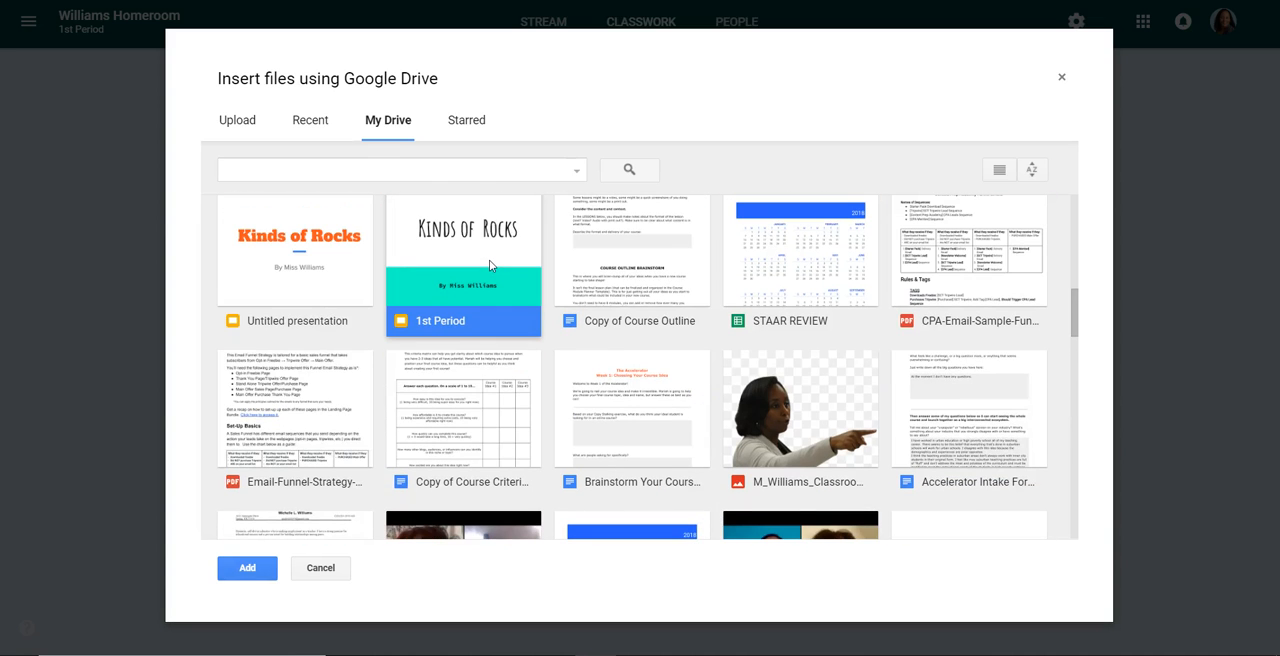
double_click(489, 260)
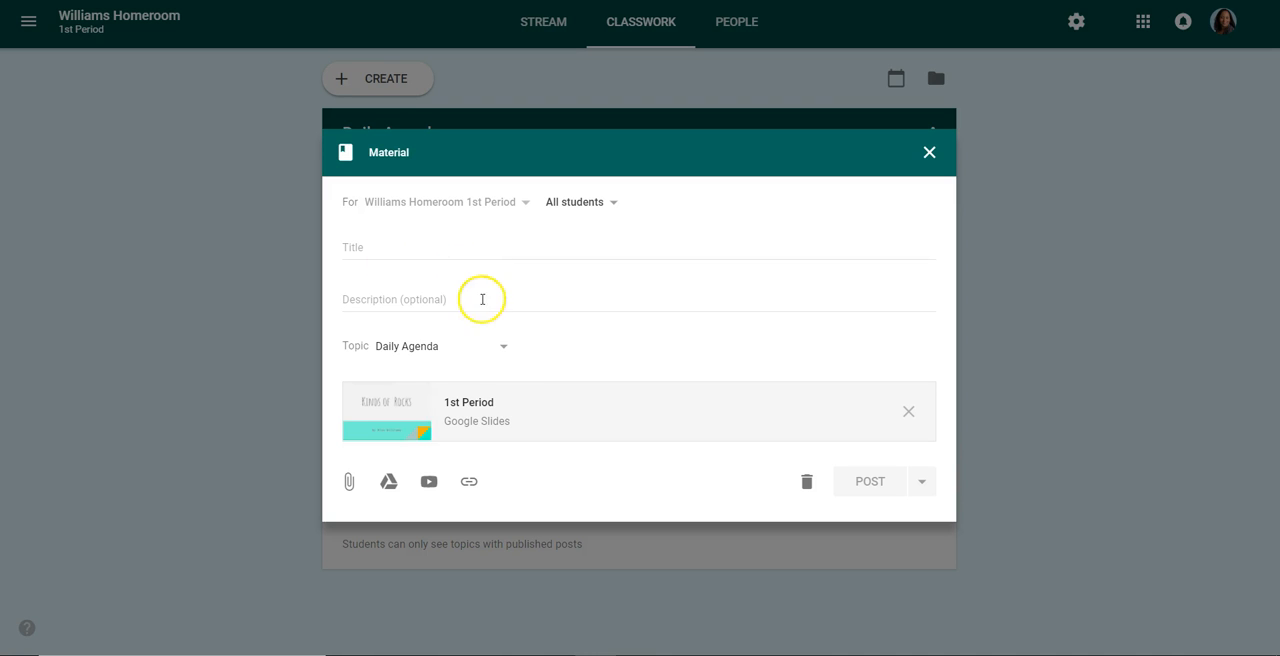
Change the material's topic to Class Assignments and title it Kinds of Rocks
left_click(501, 362)
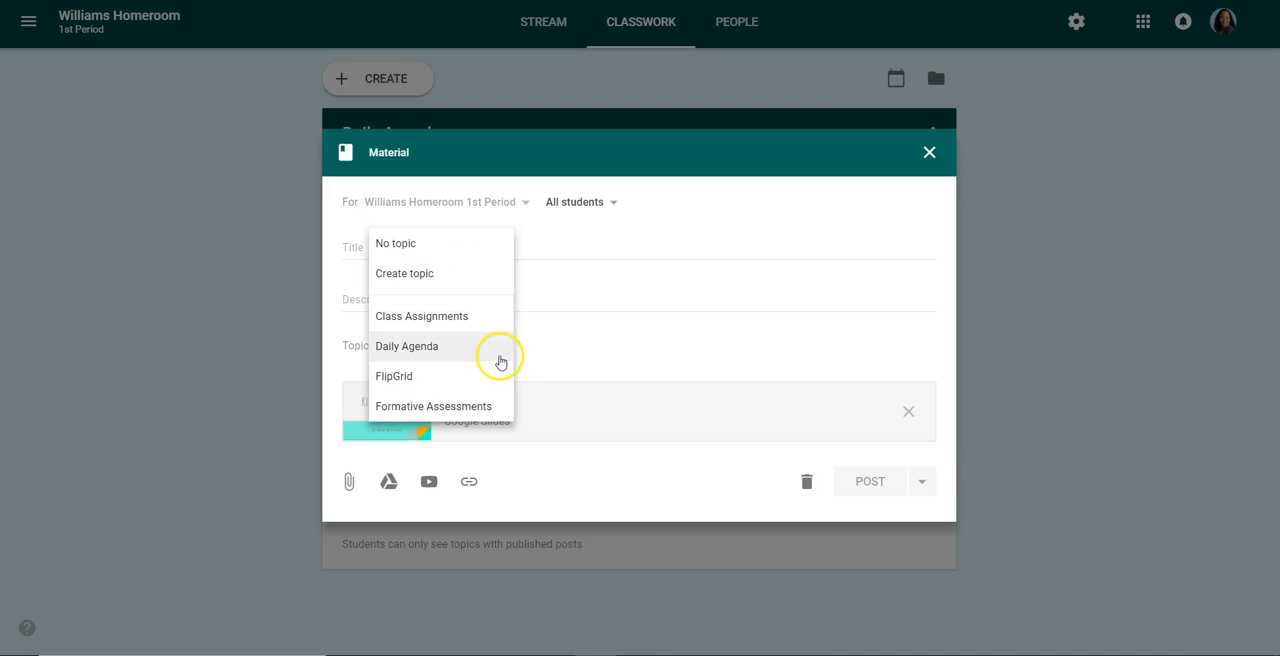
left_click(463, 320)
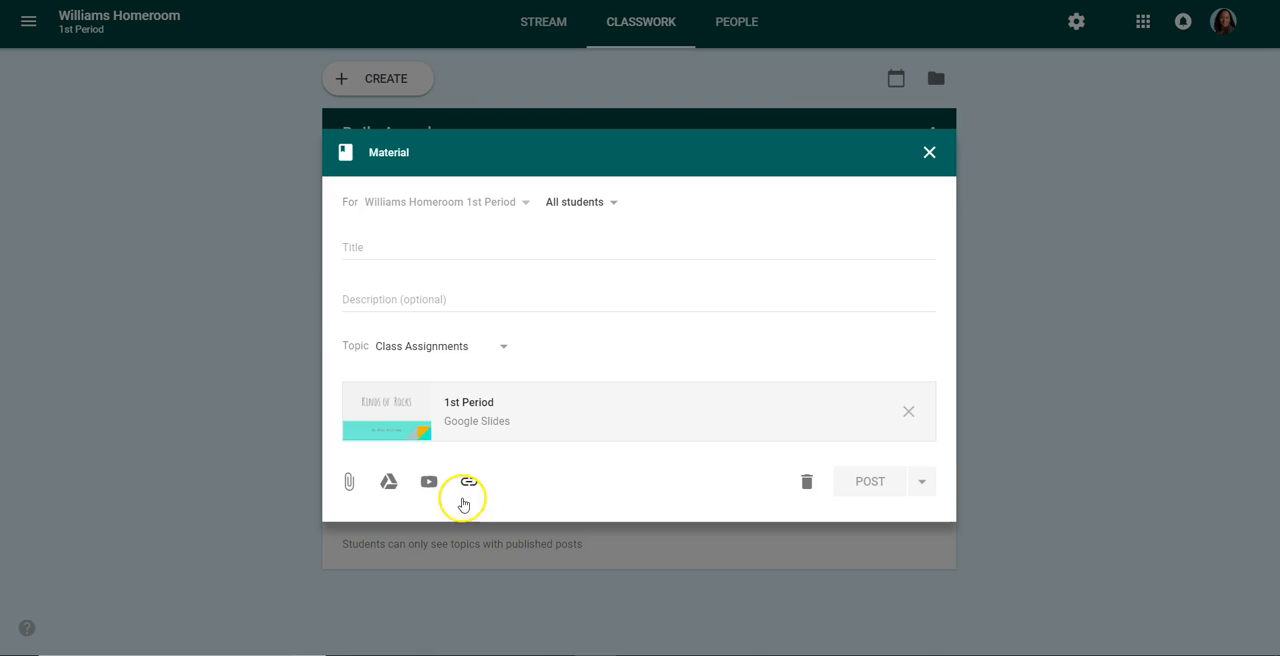
left_click(390, 250)
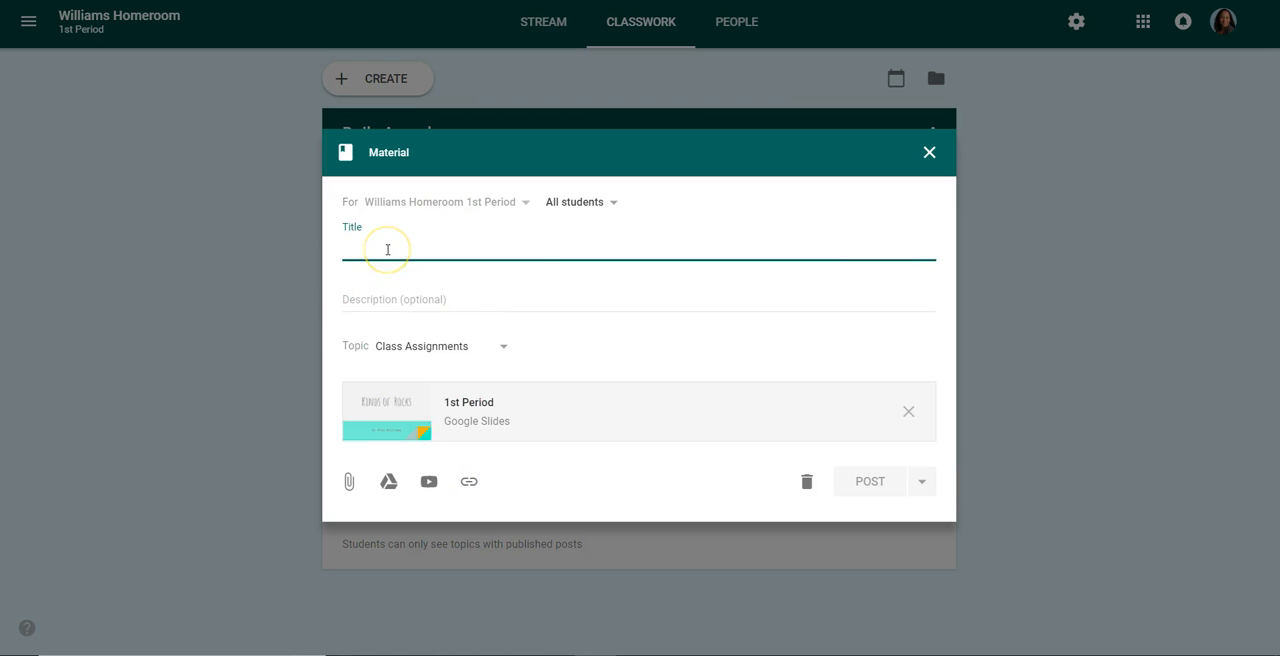
type("Kind")
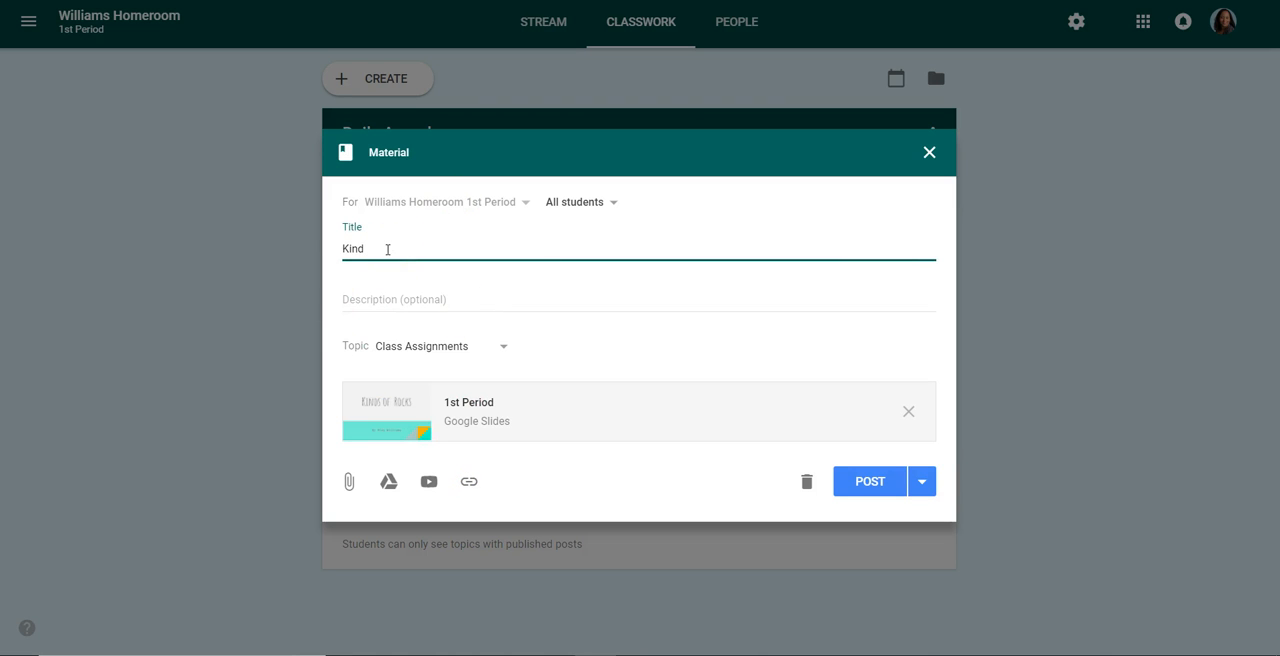
type("s of Rocks")
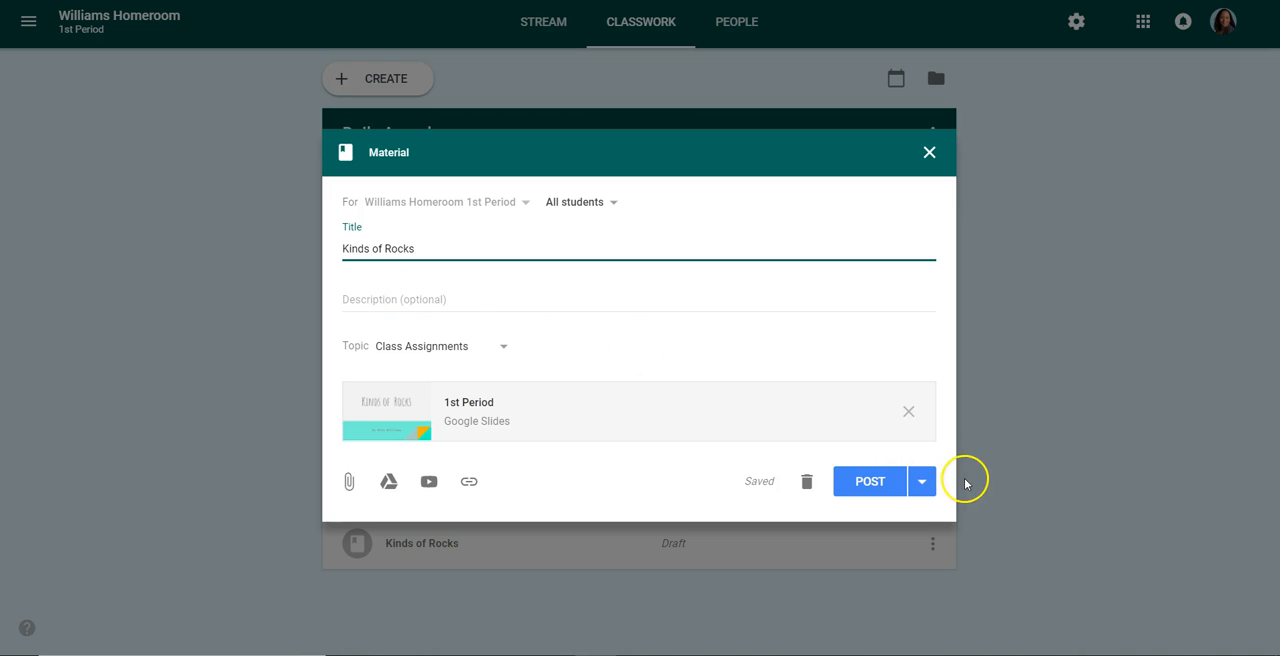
Post the Kinds of Rocks material, then open it from the Stream and open its attached slides
left_click(870, 482)
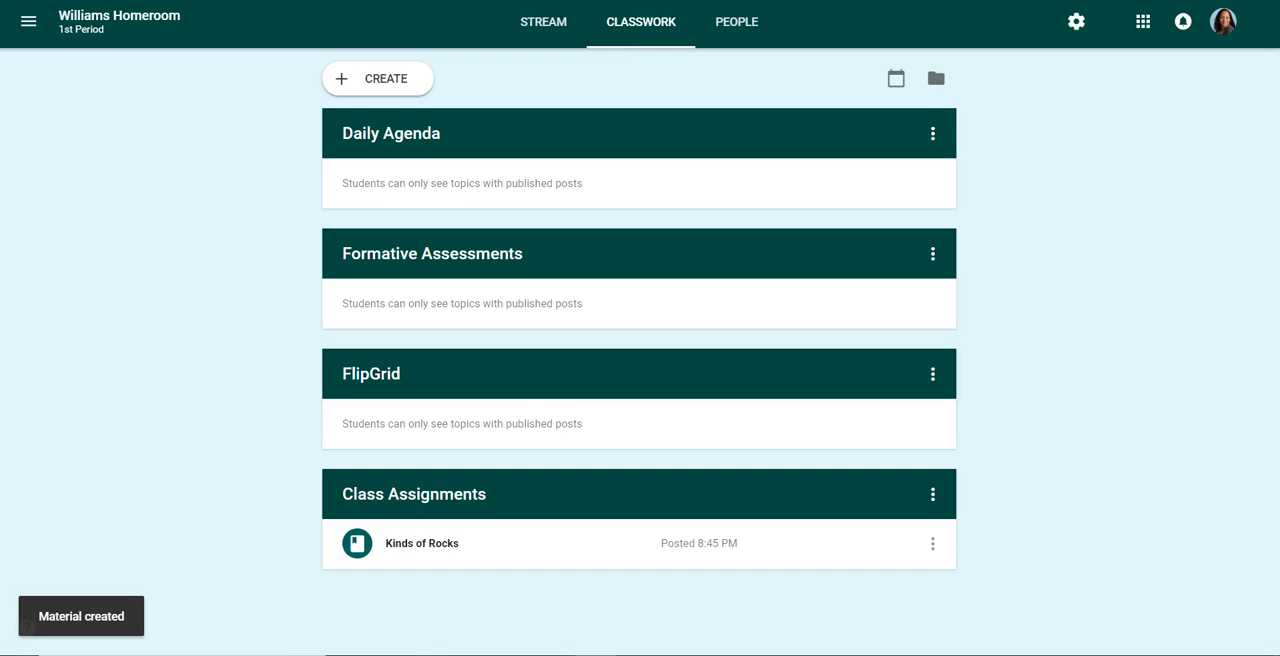
left_click(549, 24)
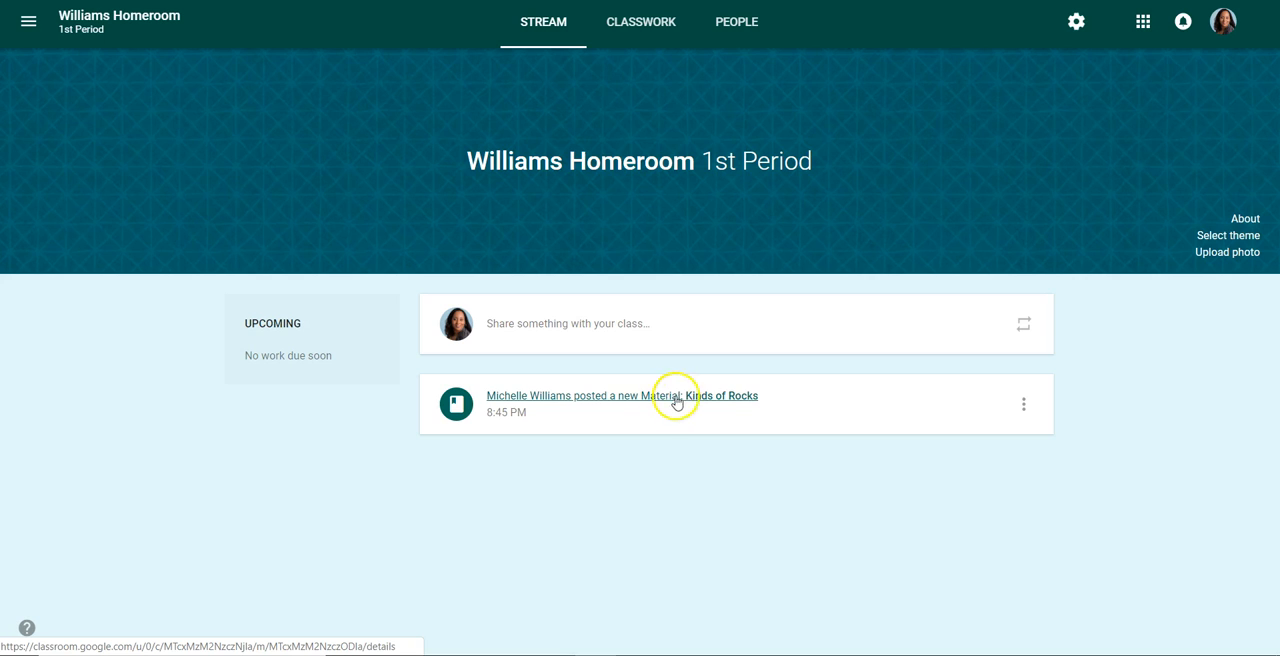
left_click(554, 404)
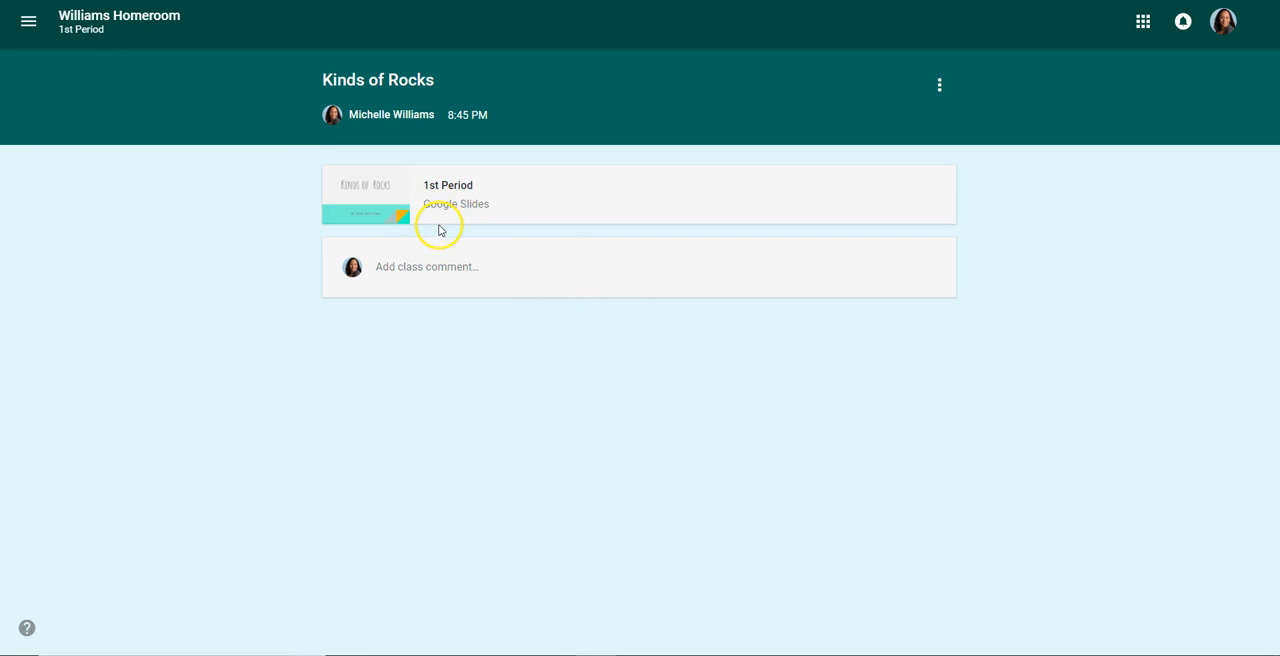
left_click(433, 211)
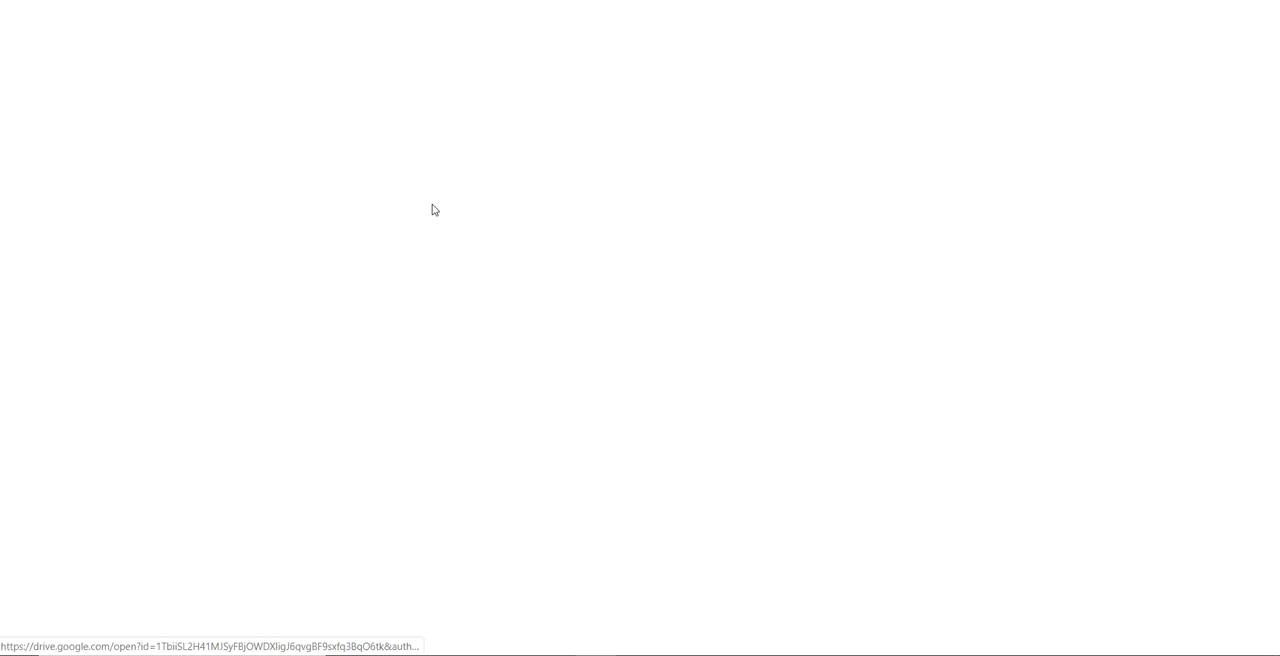